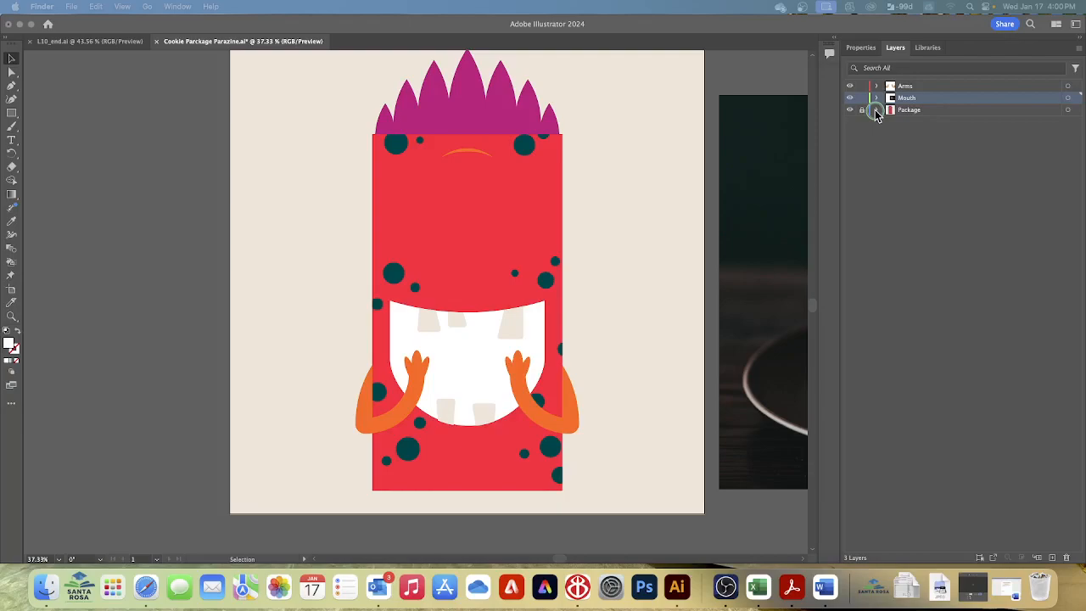
Step: Expand the Package layer, display only that layer in Outline mode, and unlock it
{"action": "left_click", "coordinate": [725, 186]}
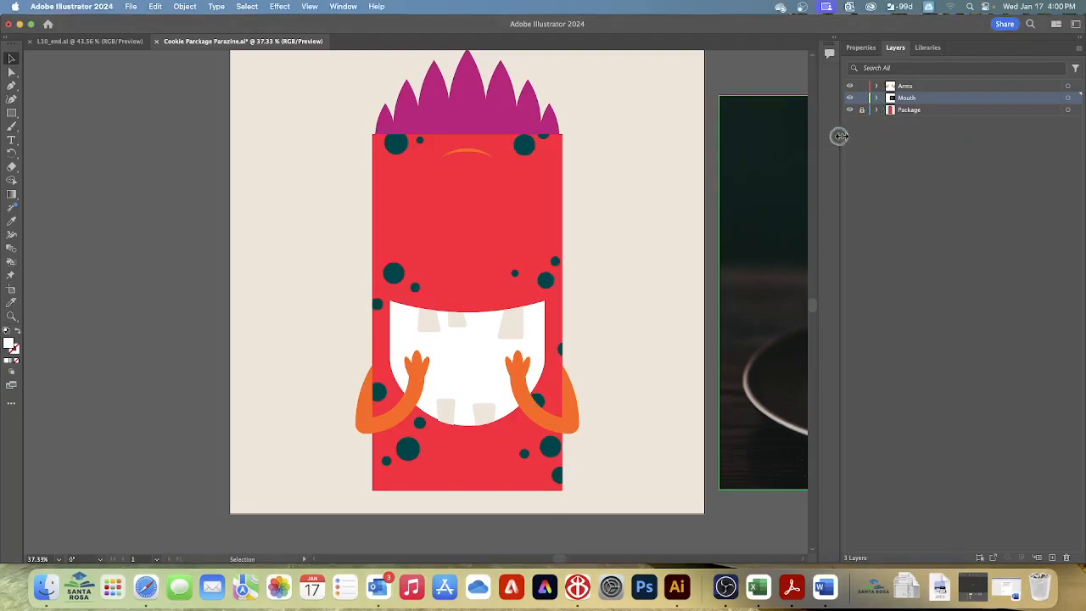
{"action": "left_click", "coordinate": [877, 110]}
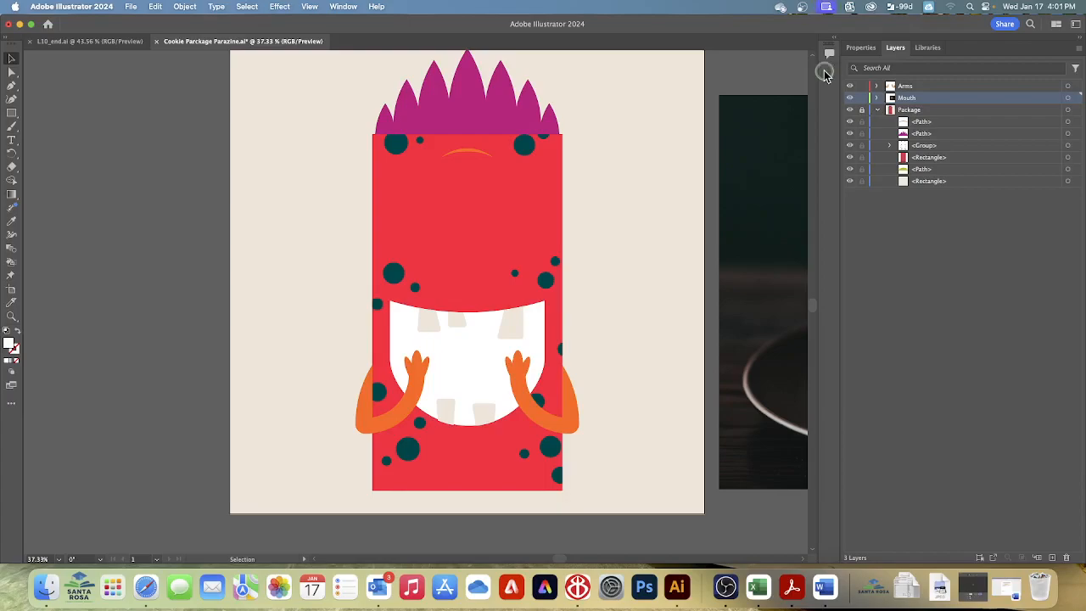
{"action": "key", "text": "super+y"}
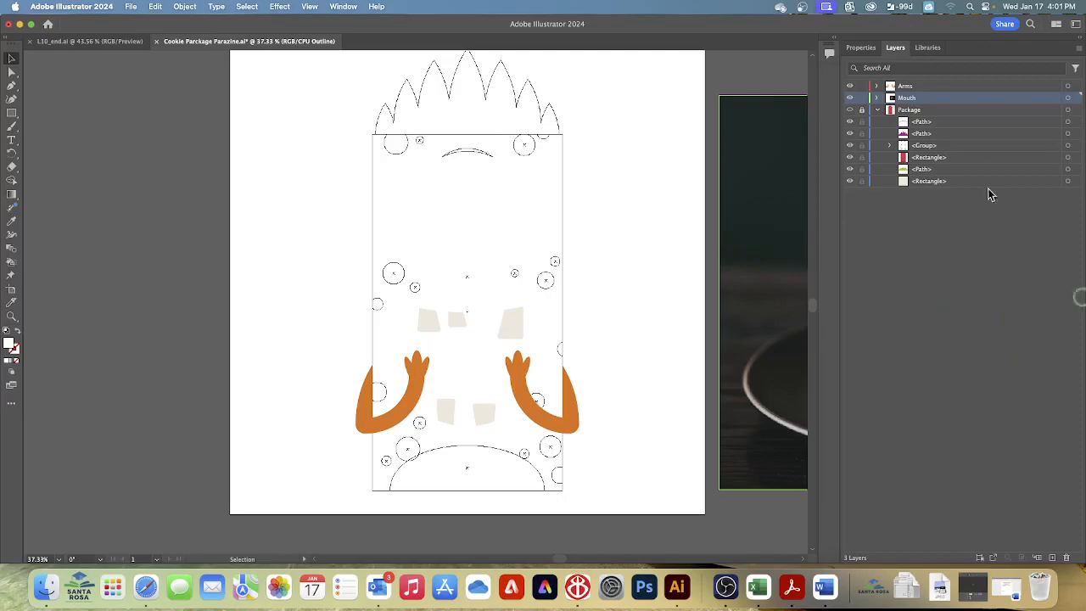
{"action": "left_click", "coordinate": [861, 109]}
{"action": "left_click", "coordinate": [861, 111]}
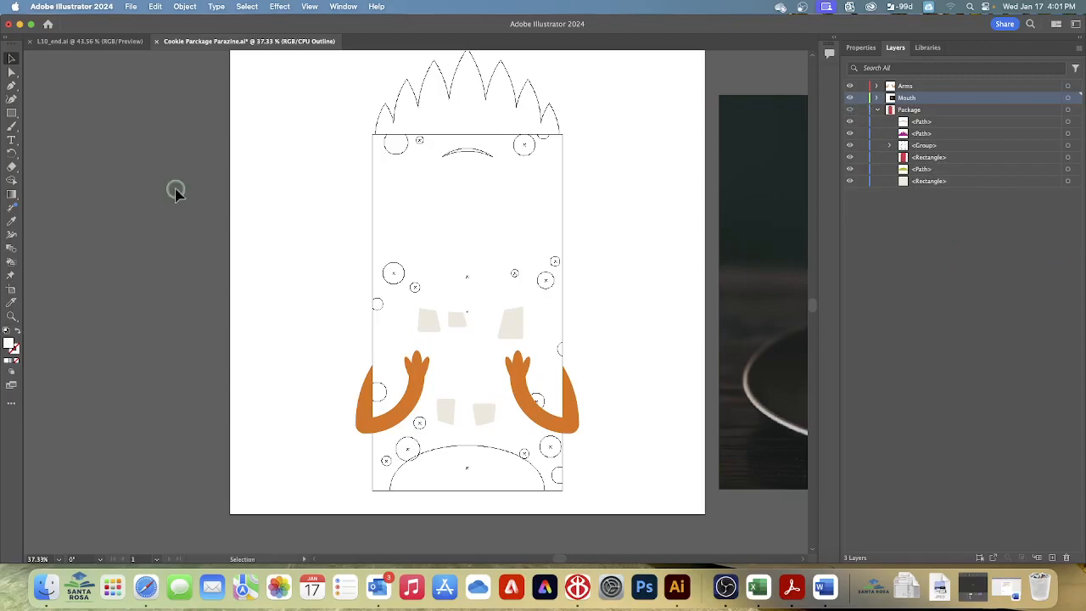
Step: Select the half-oval path at the base of the package and return the Package layer to Preview mode
{"action": "left_click", "coordinate": [12, 56]}
{"action": "left_click_drag", "start_coordinate": [450, 465], "coordinate": [471, 463]}
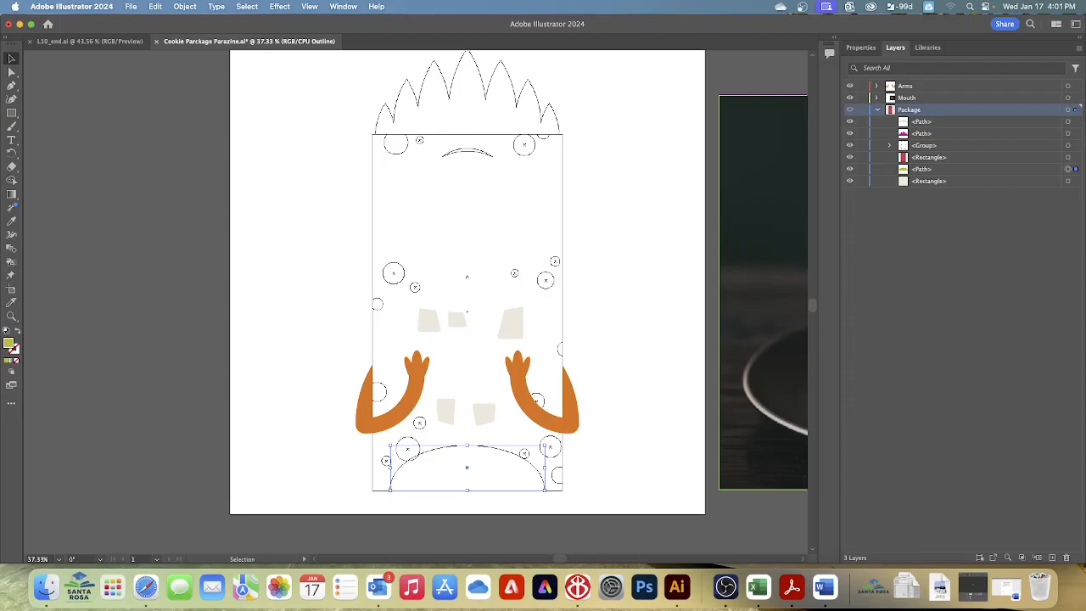
{"action": "left_click", "coordinate": [849, 111], "text": "super"}
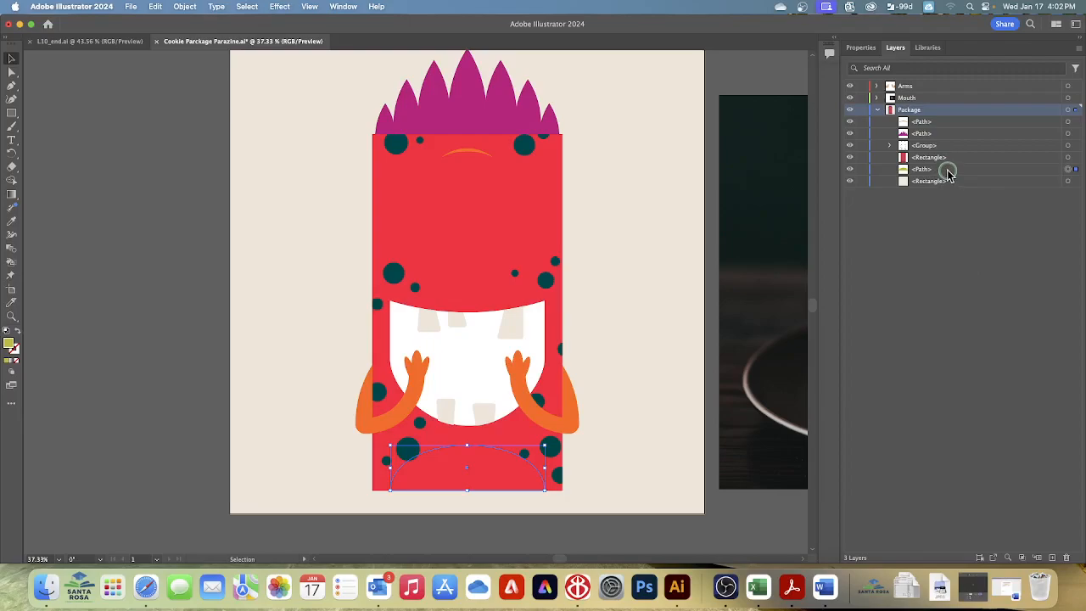
Step: Move the selected half-oval path to the top of the Package layer's stacking order and deselect it
{"action": "left_click_drag", "start_coordinate": [947, 172], "coordinate": [948, 122]}
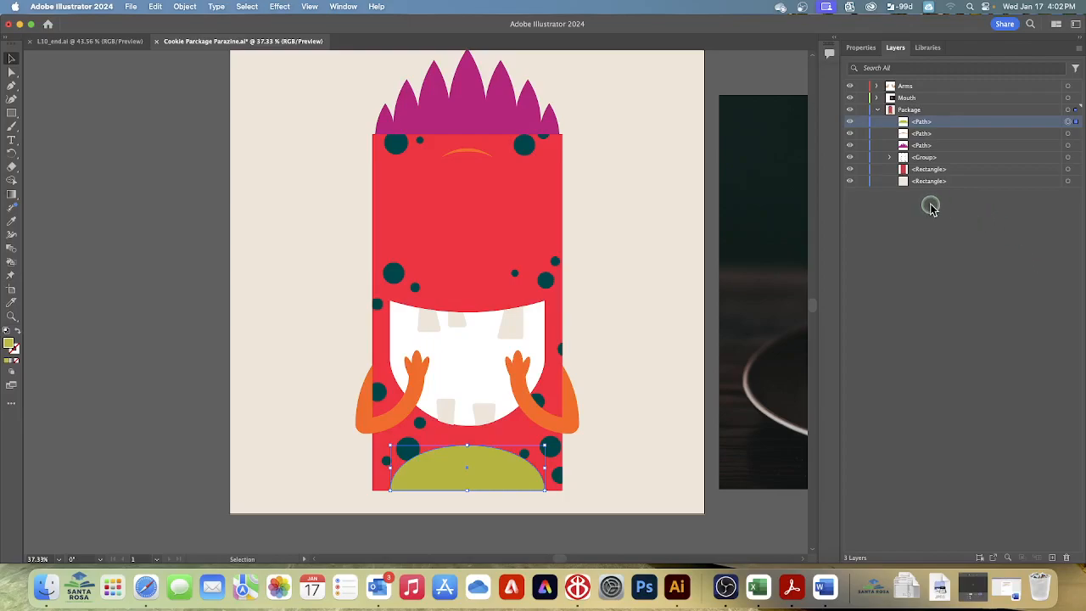
{"action": "left_click", "coordinate": [877, 111]}
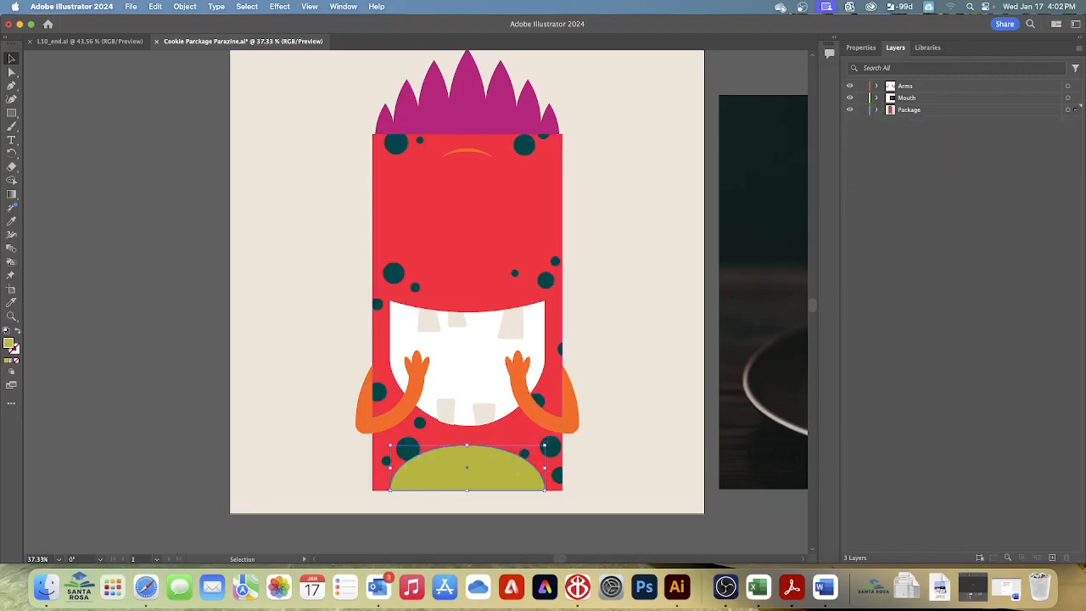
{"action": "left_click", "coordinate": [249, 8]}
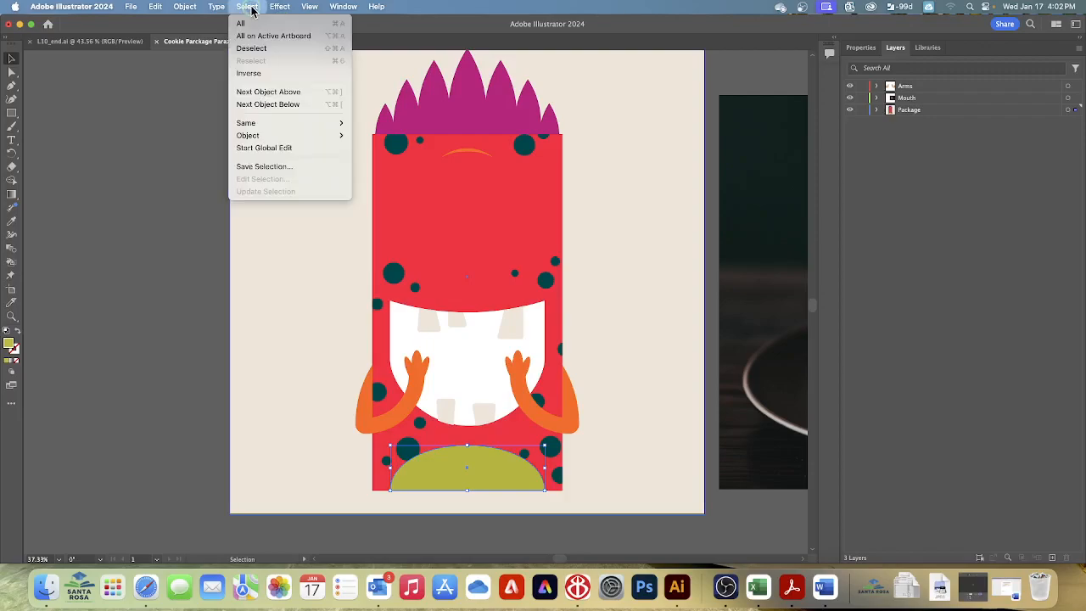
{"action": "left_click", "coordinate": [251, 48]}
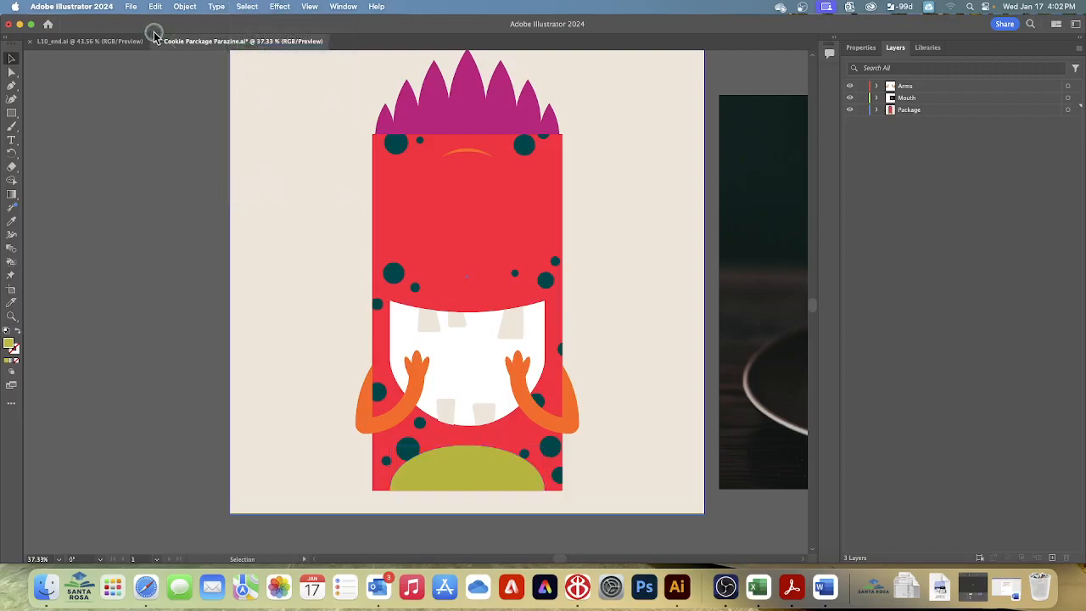
Step: Save the document and reset the Essentials workspace
{"action": "left_click", "coordinate": [131, 8]}
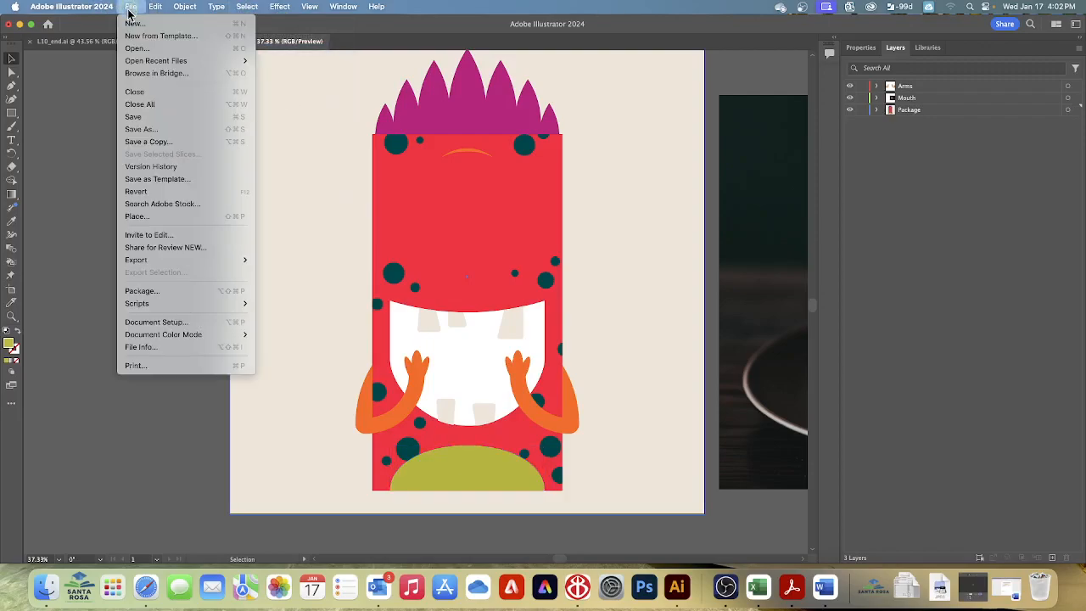
{"action": "left_click", "coordinate": [132, 117]}
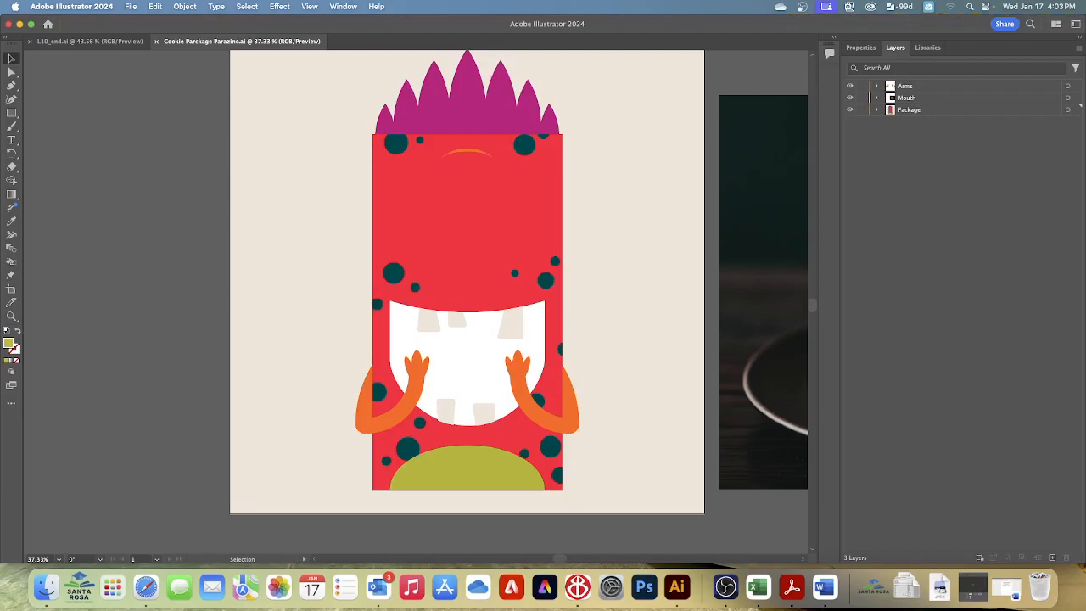
{"action": "left_click", "coordinate": [351, 7]}
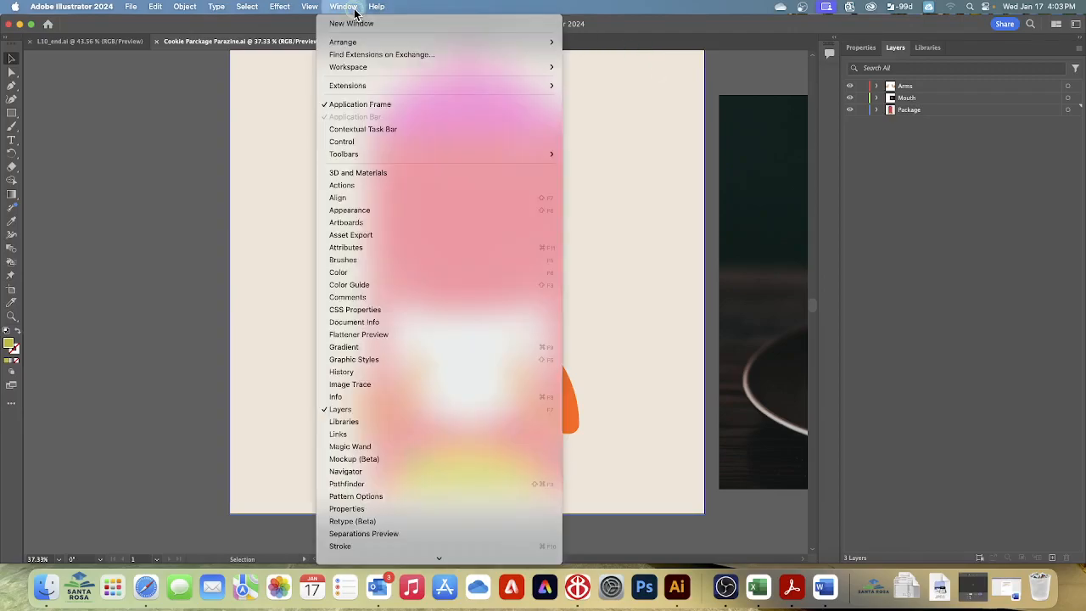
{"action": "mouse_move", "coordinate": [491, 73]}
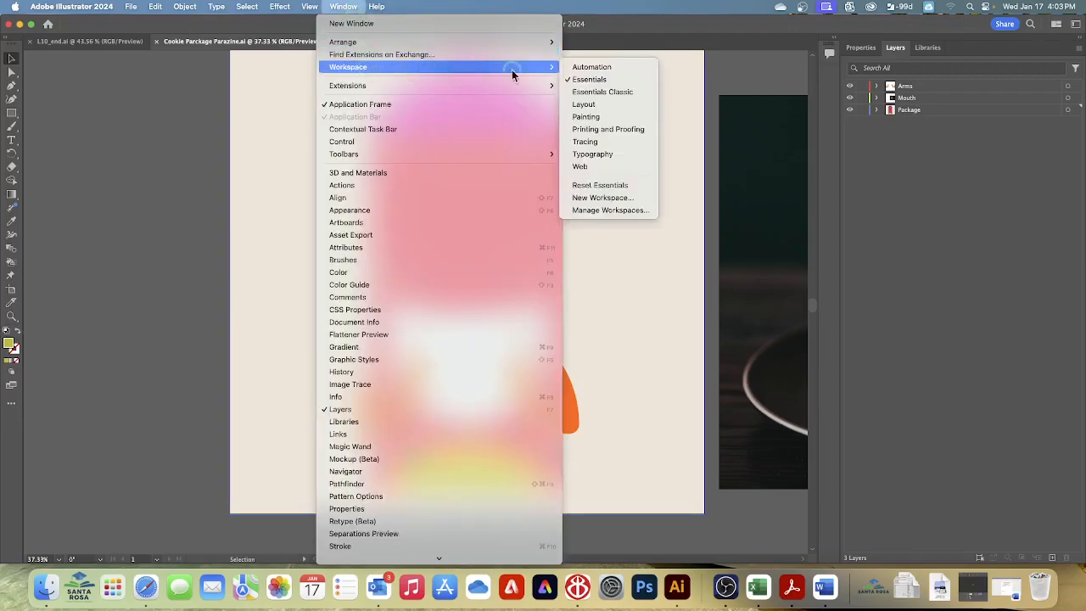
{"action": "left_click", "coordinate": [602, 186]}
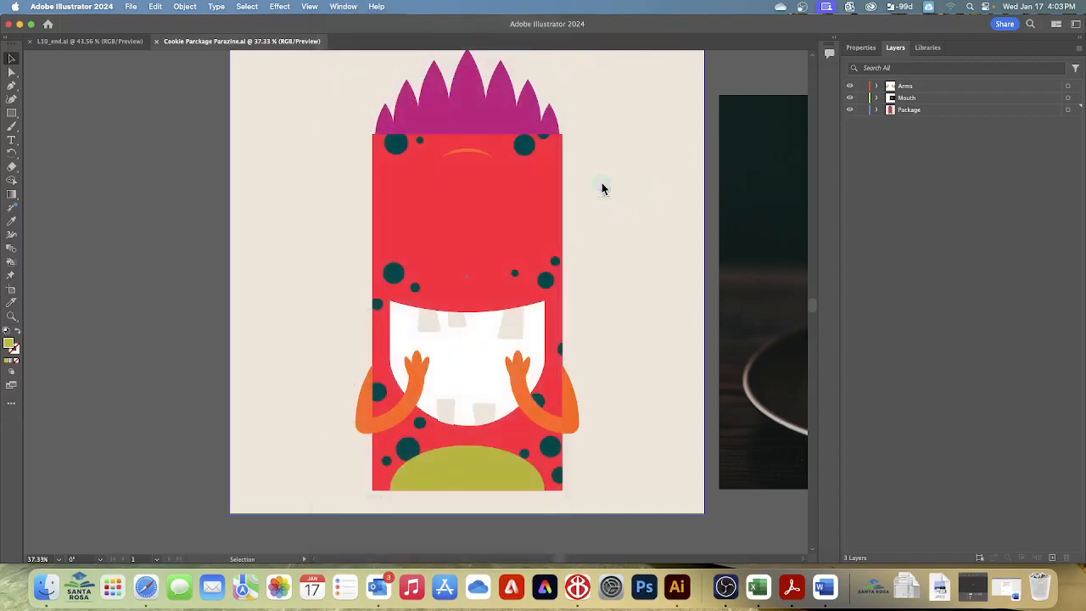
Step: Open Packaging_text.ai from the Lesson10 folder and fit its artboard in the window
{"action": "left_click", "coordinate": [134, 9]}
{"action": "left_click", "coordinate": [142, 53]}
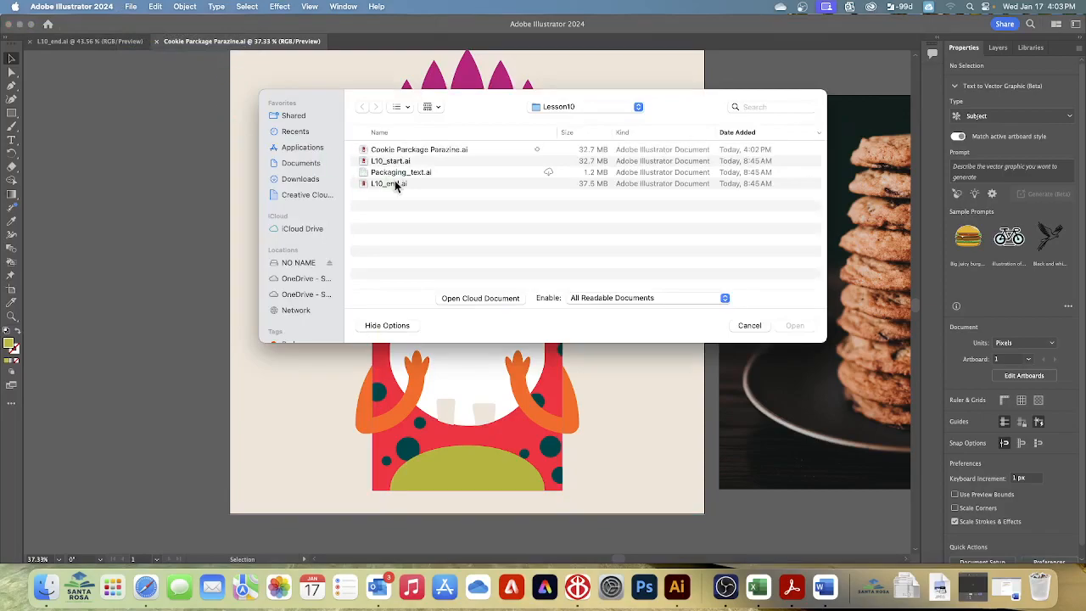
{"action": "left_click", "coordinate": [396, 173]}
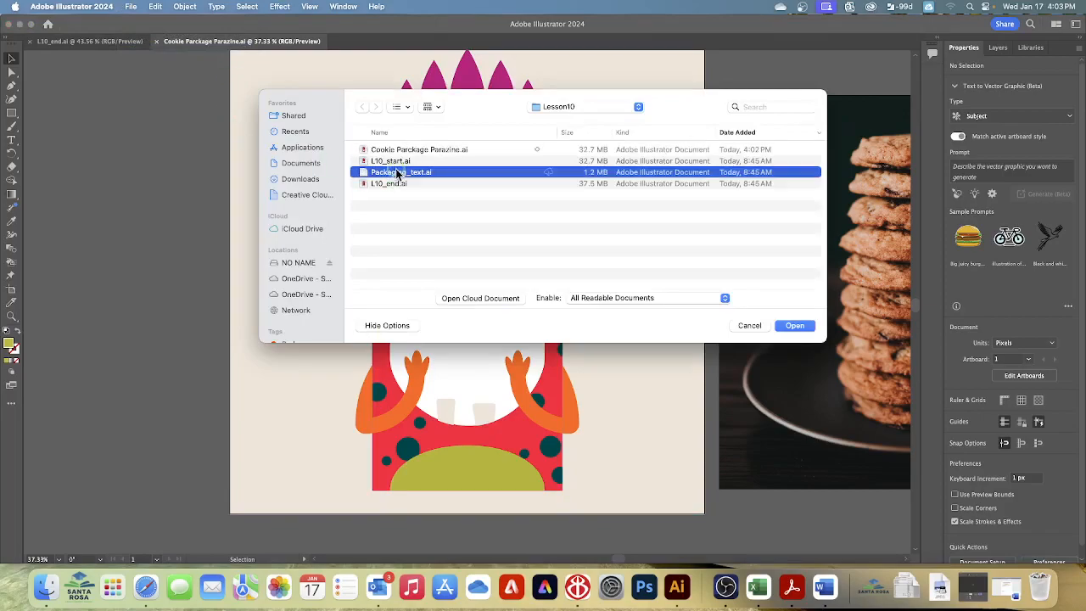
{"action": "left_click", "coordinate": [795, 326]}
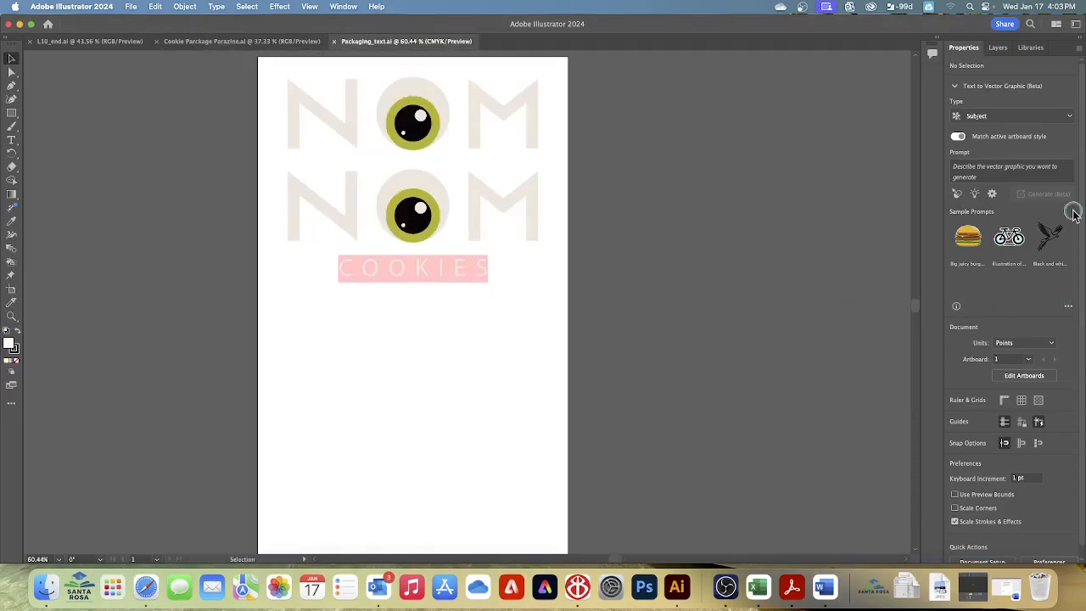
{"action": "left_click", "coordinate": [309, 7]}
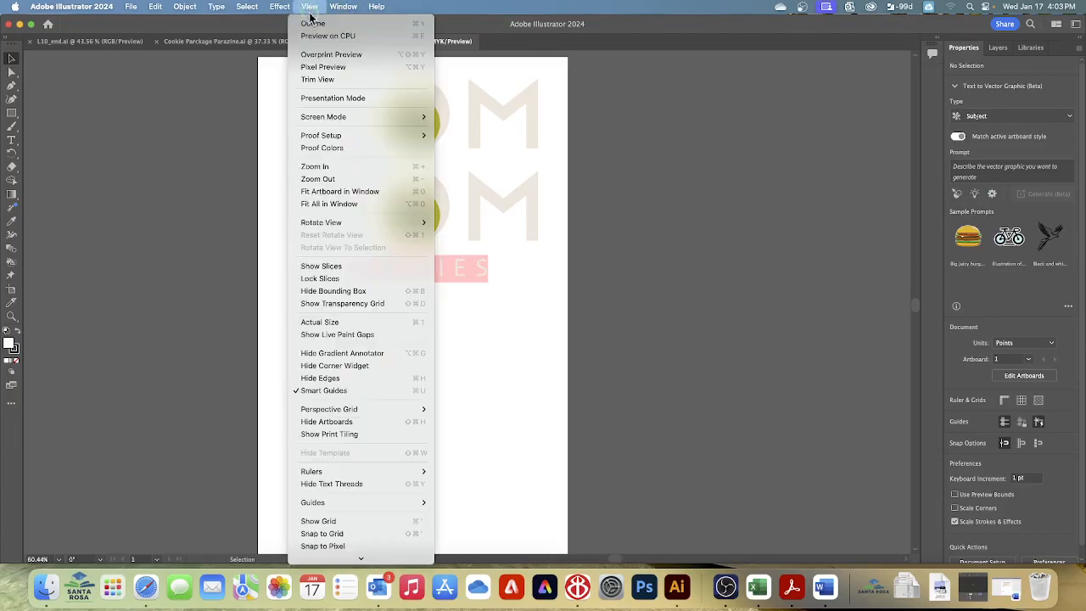
{"action": "left_click", "coordinate": [333, 192]}
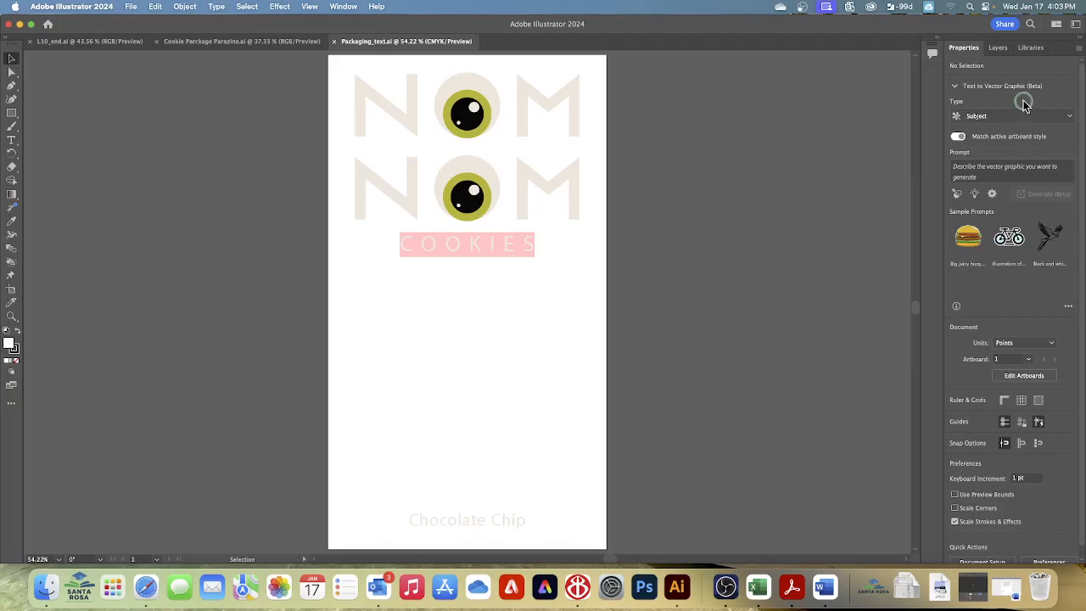
Step: Copy all the artwork in Packaging_text.ai and close that file
{"action": "left_click", "coordinate": [999, 47]}
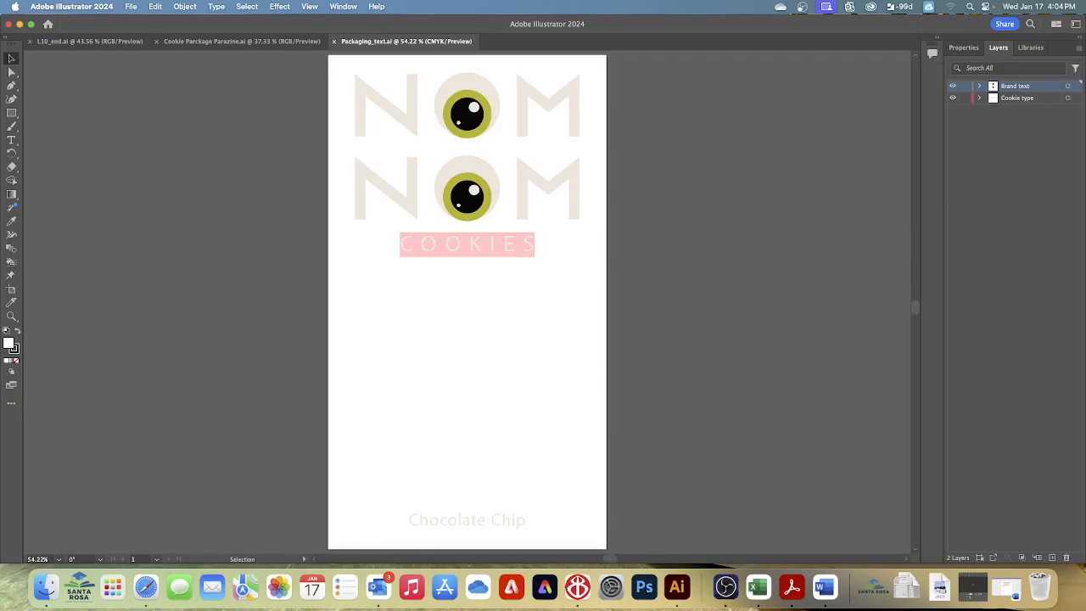
{"action": "left_click", "coordinate": [251, 8]}
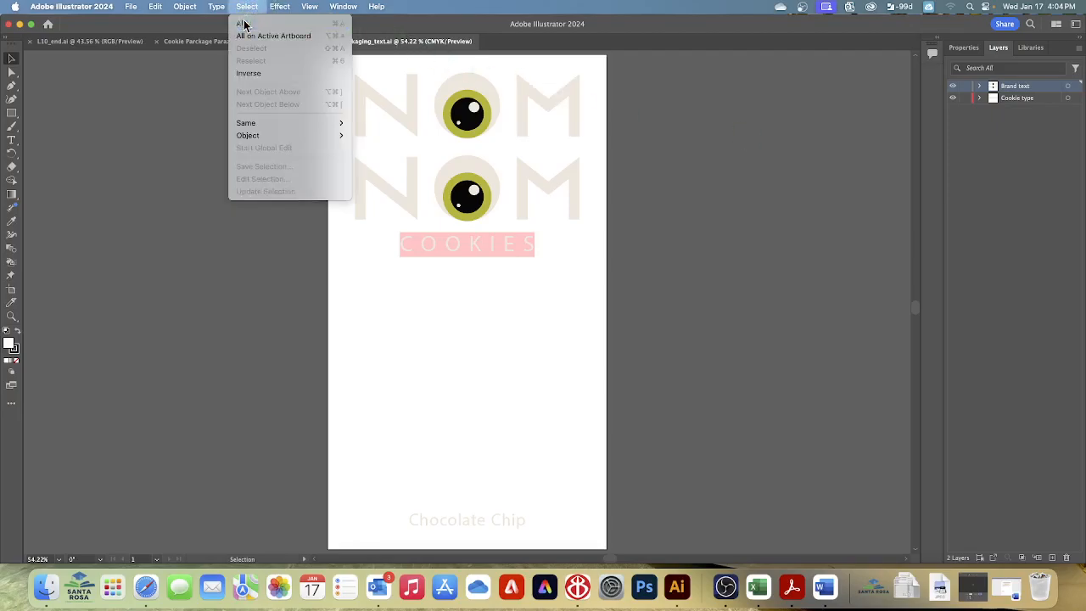
{"action": "left_click", "coordinate": [254, 22]}
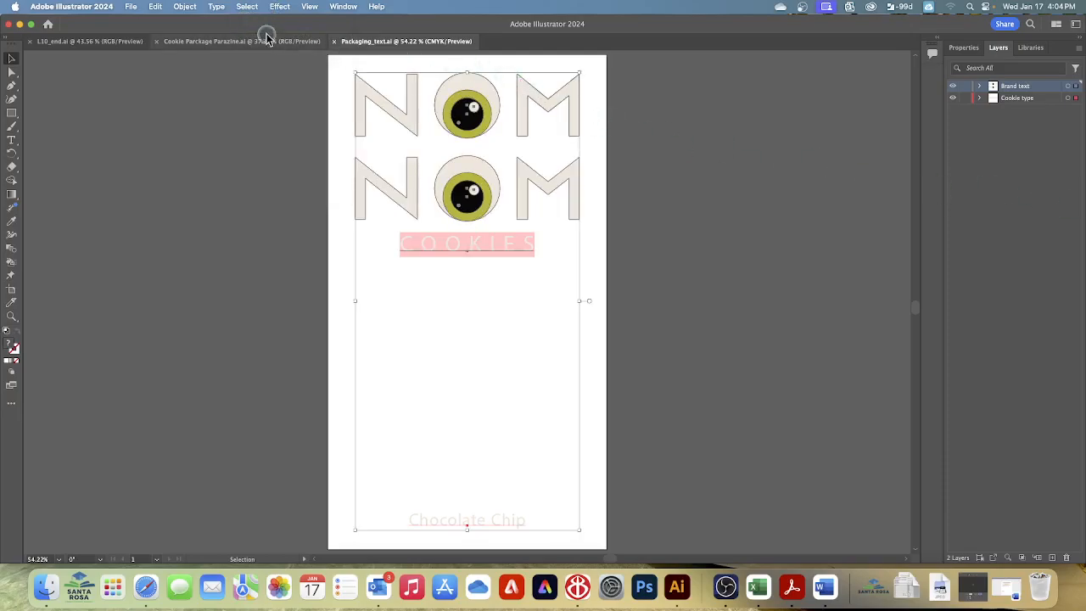
{"action": "left_click", "coordinate": [156, 8]}
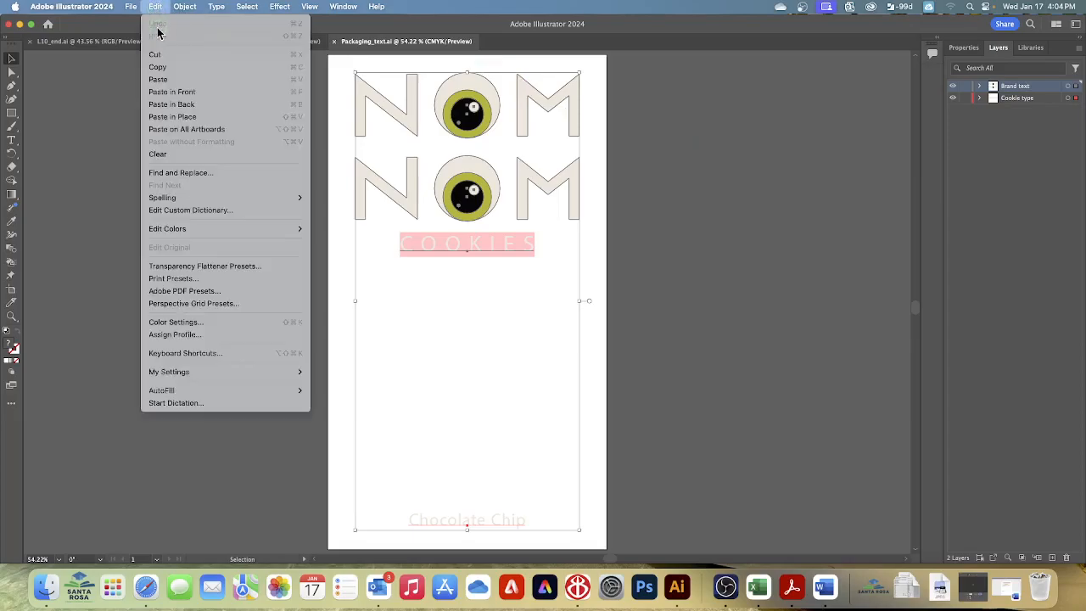
{"action": "left_click", "coordinate": [167, 67]}
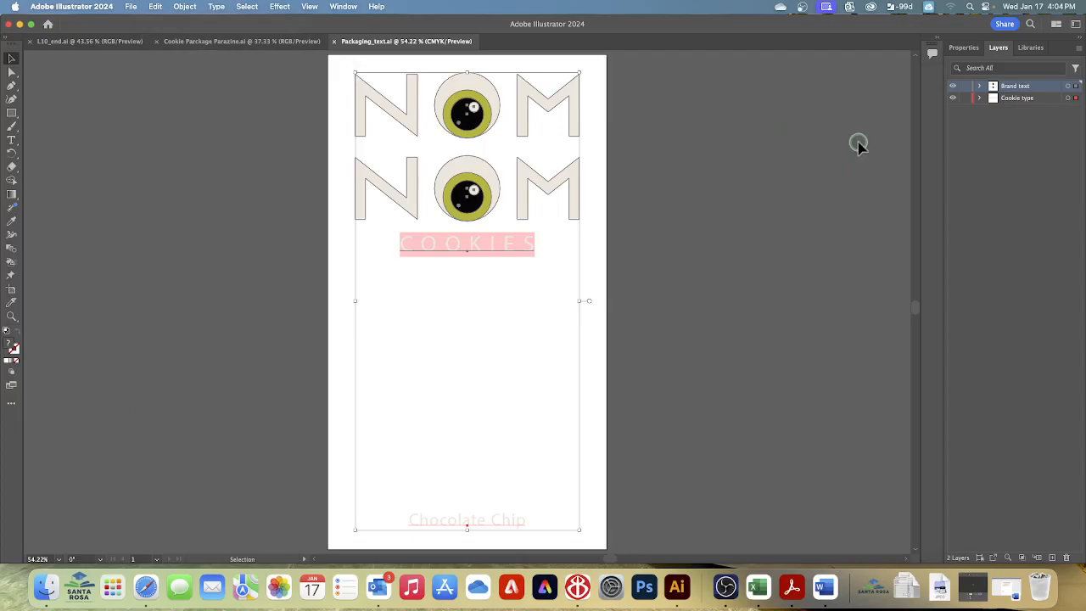
{"action": "left_click", "coordinate": [131, 8]}
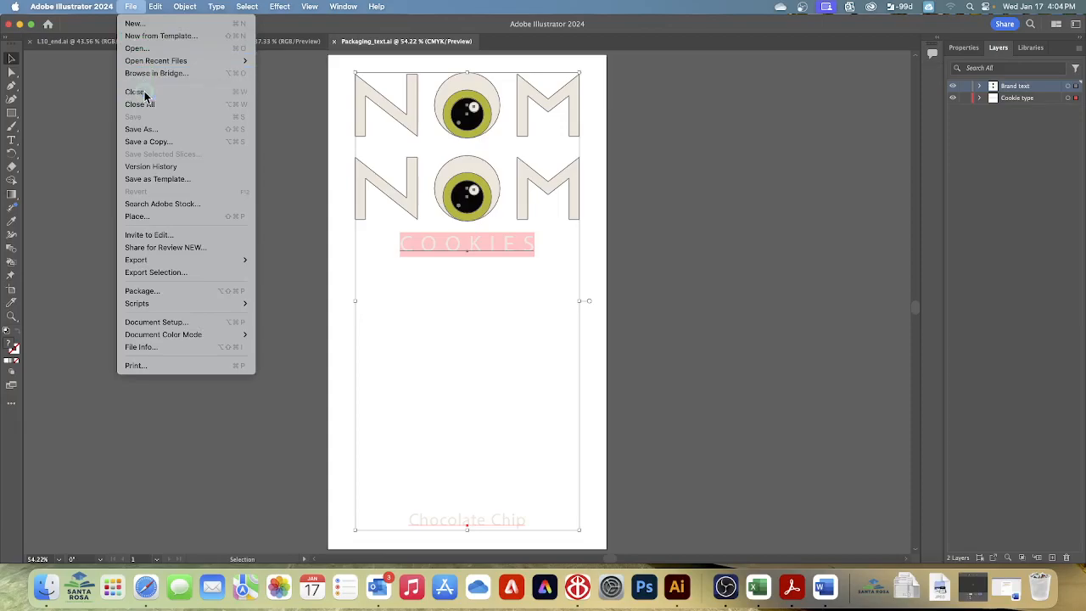
{"action": "left_click", "coordinate": [136, 91]}
Step: Turn on Paste Remembers Layers for the cookie package document
{"action": "left_click", "coordinate": [732, 182]}
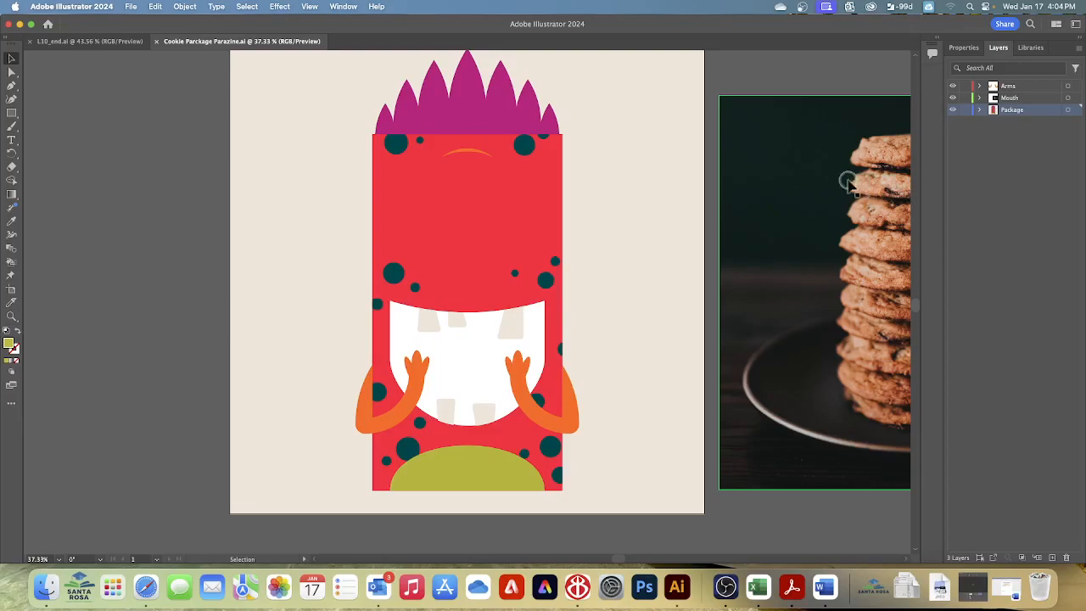
{"action": "left_click", "coordinate": [602, 180]}
{"action": "left_click", "coordinate": [1069, 52]}
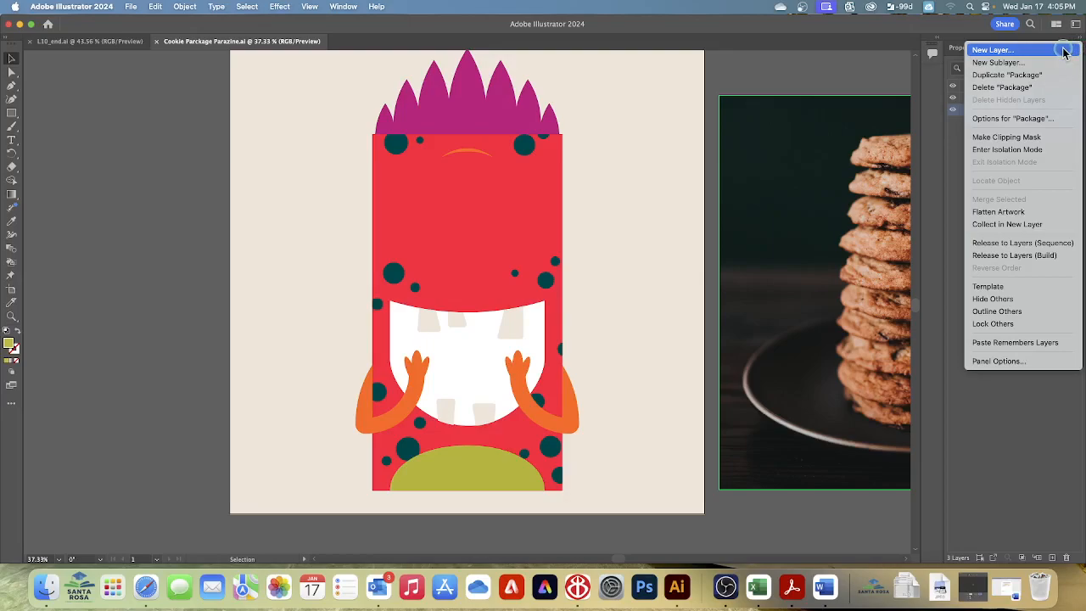
{"action": "left_click", "coordinate": [1025, 343]}
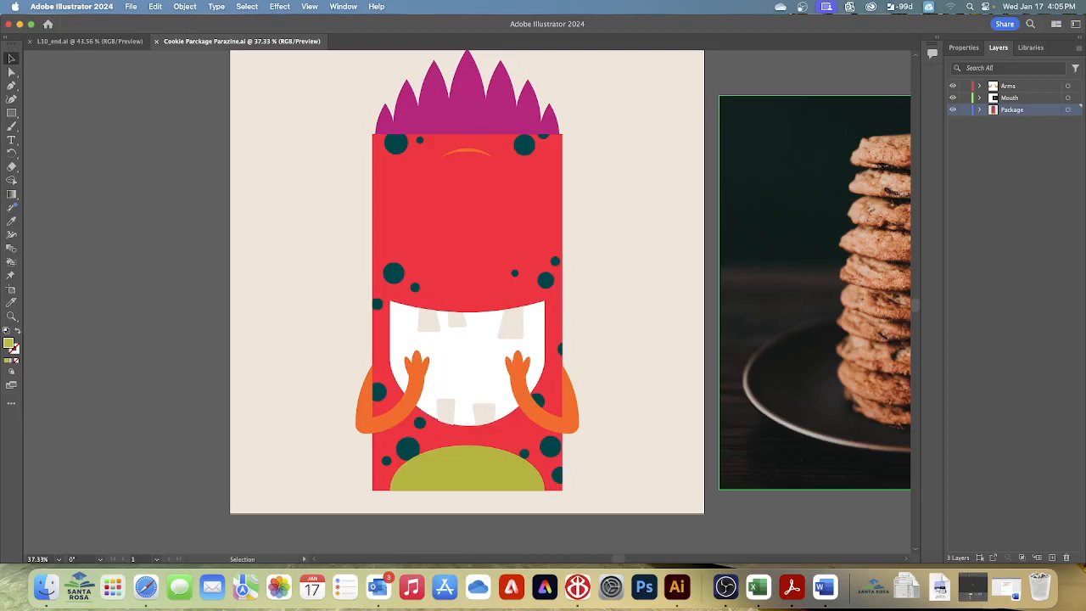
Step: Paste the copied brand and cookie type text into the package document, merging the conflicting color swatches
{"action": "left_click", "coordinate": [155, 7]}
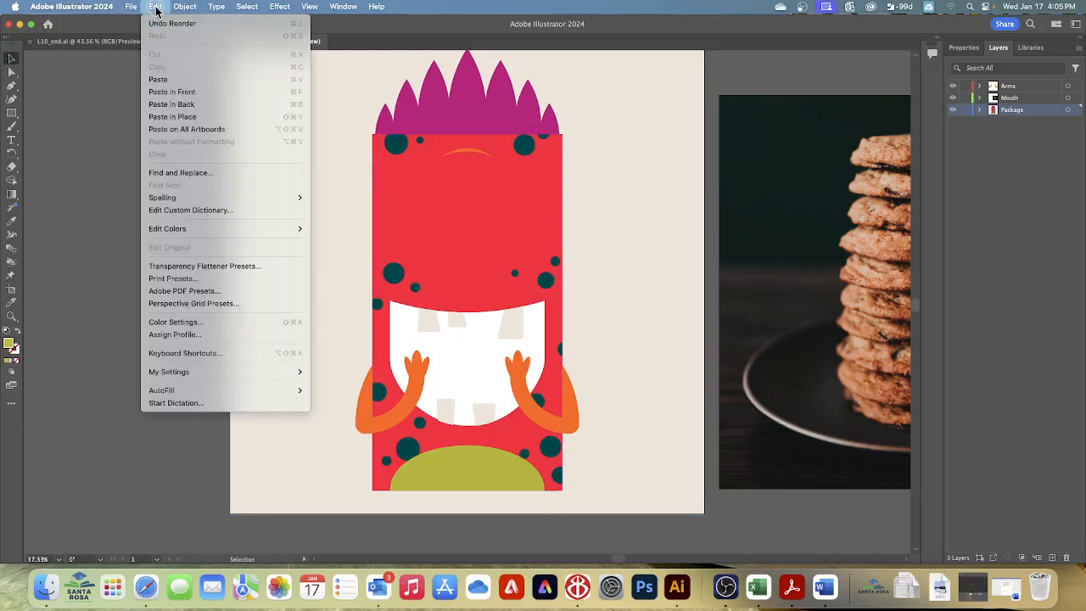
{"action": "left_click", "coordinate": [162, 79]}
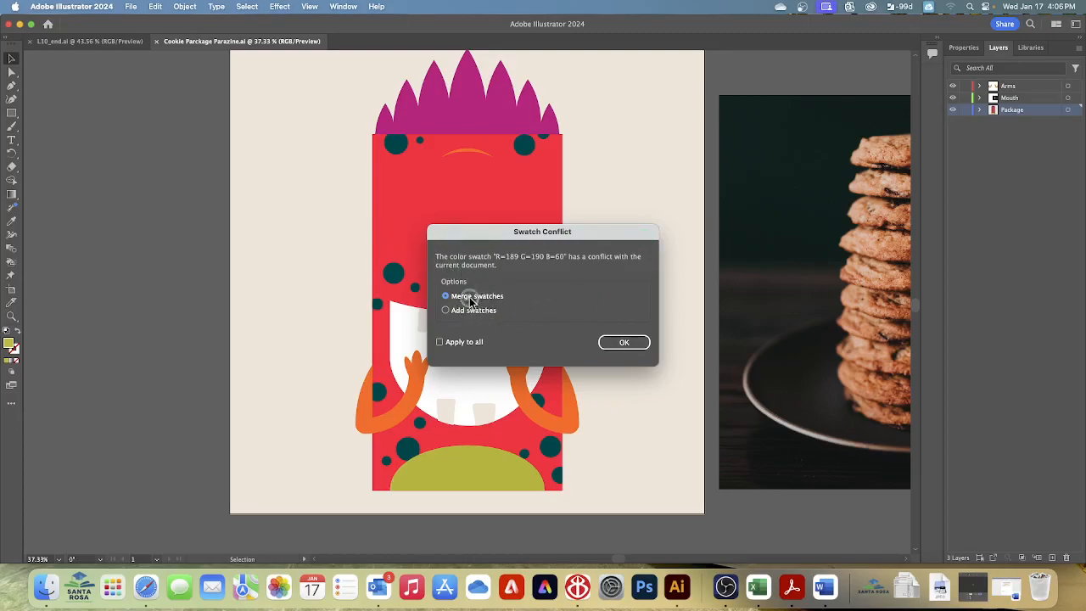
{"action": "left_click", "coordinate": [618, 343]}
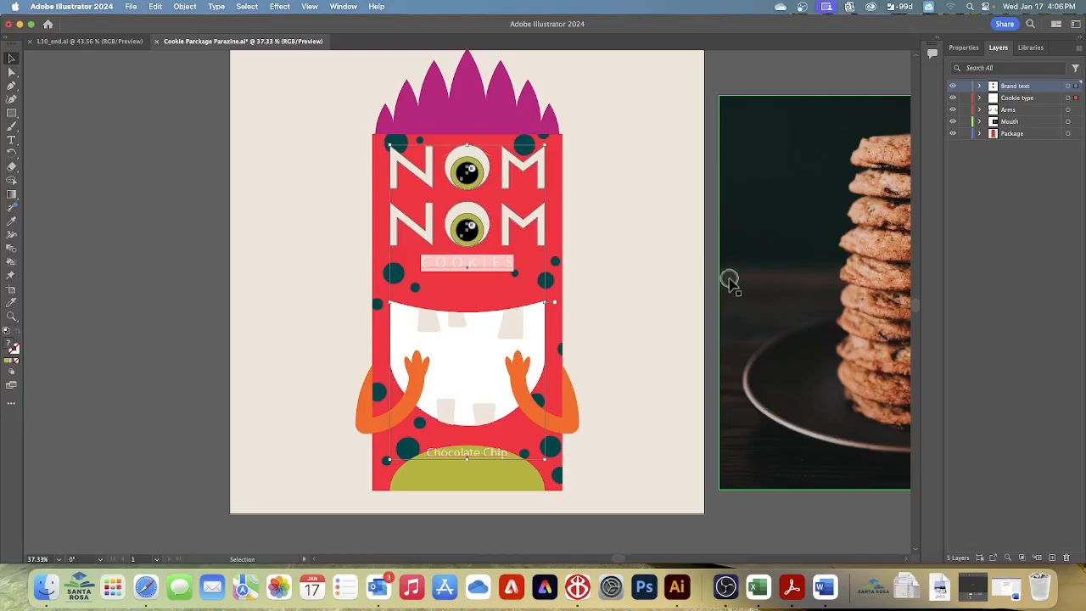
Step: Select the pasted NOM NOM lettering and compare its placement with the finished L10_end.ai document
{"action": "left_click_drag", "start_coordinate": [456, 203], "coordinate": [467, 225]}
{"action": "key", "text": "super+z"}
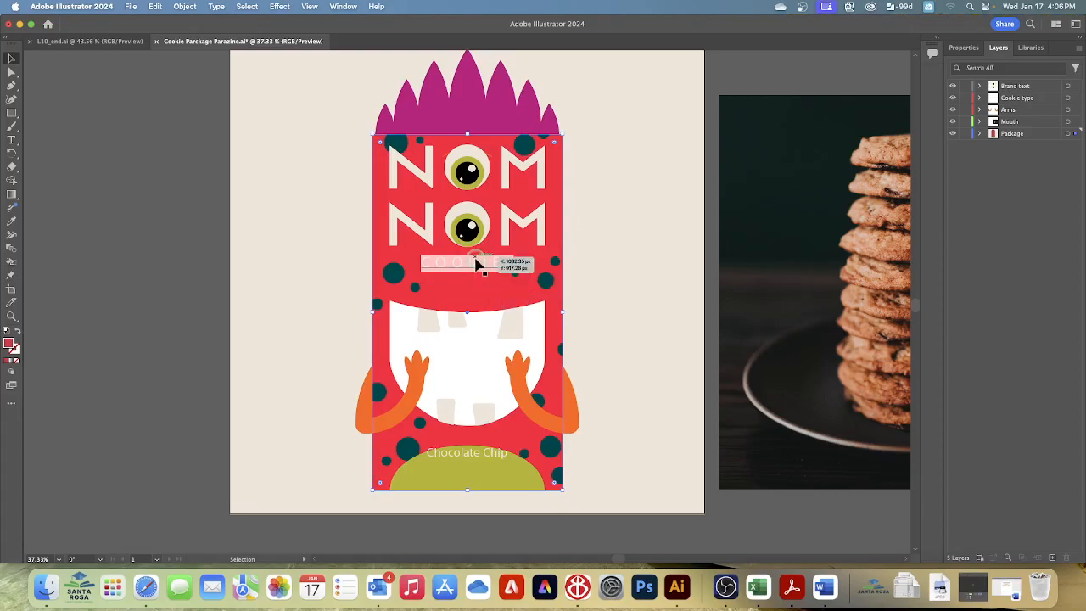
{"action": "left_click", "coordinate": [473, 258]}
{"action": "left_click", "coordinate": [466, 229]}
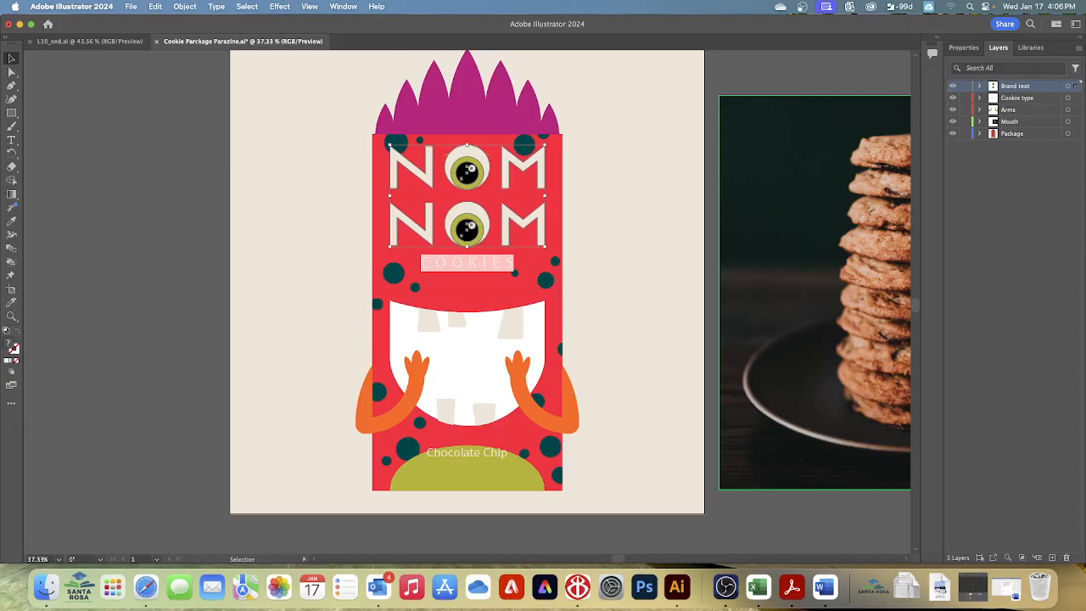
{"action": "left_click", "coordinate": [55, 41]}
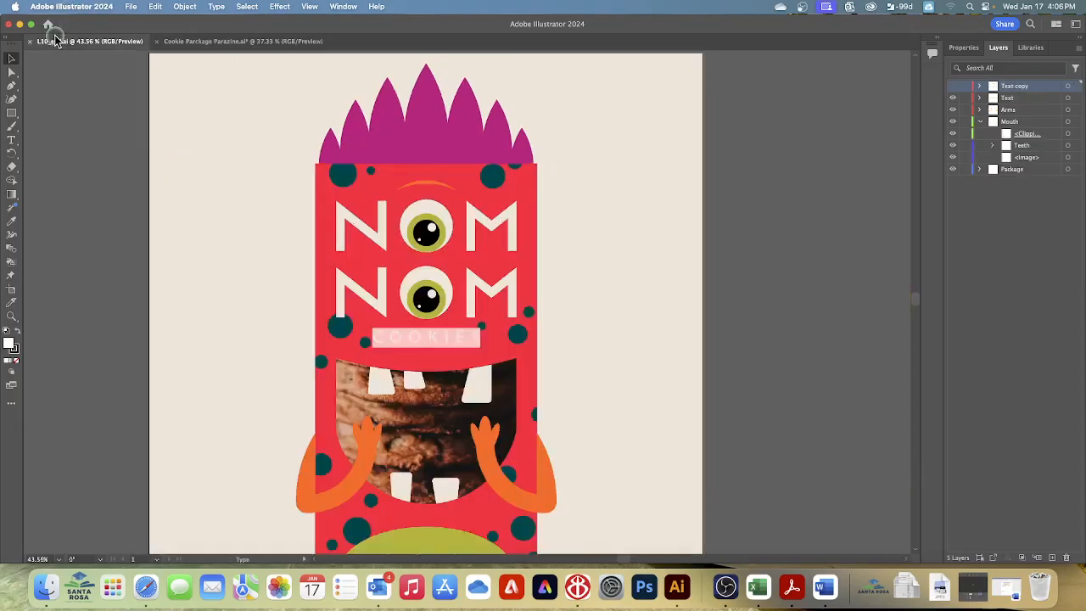
Step: Compare the cookie package document and its layers with the finished L10_end.ai document
{"action": "left_click", "coordinate": [224, 41]}
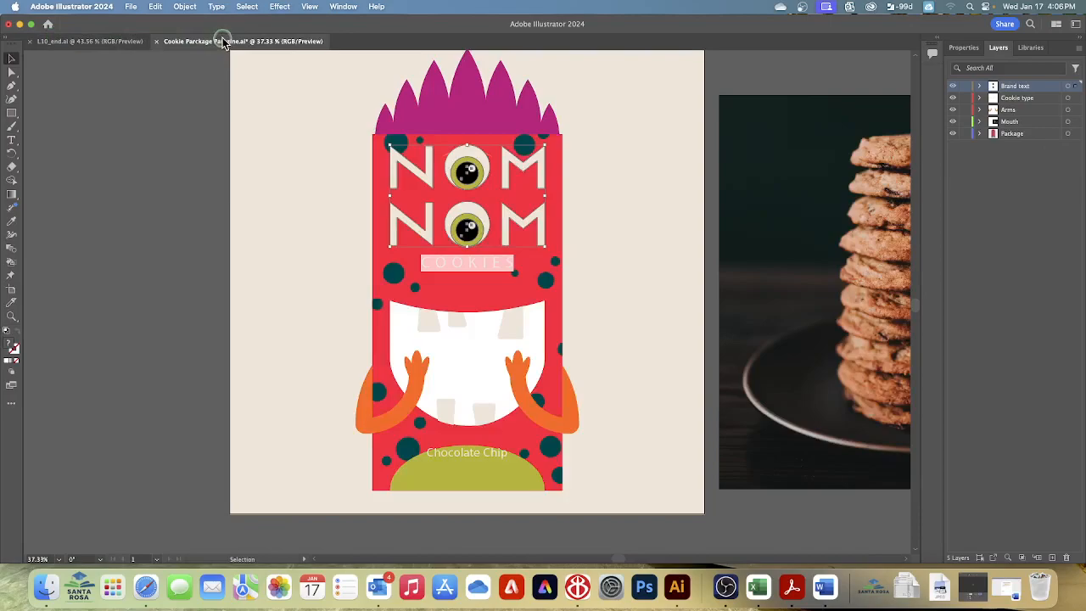
{"action": "left_click", "coordinate": [55, 42]}
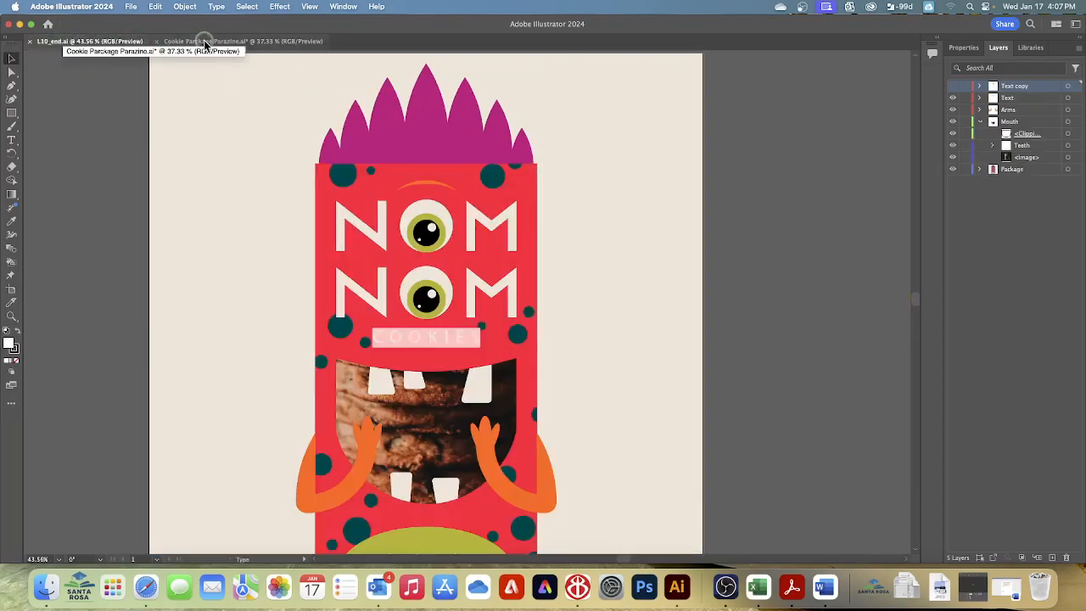
{"action": "left_click", "coordinate": [248, 42]}
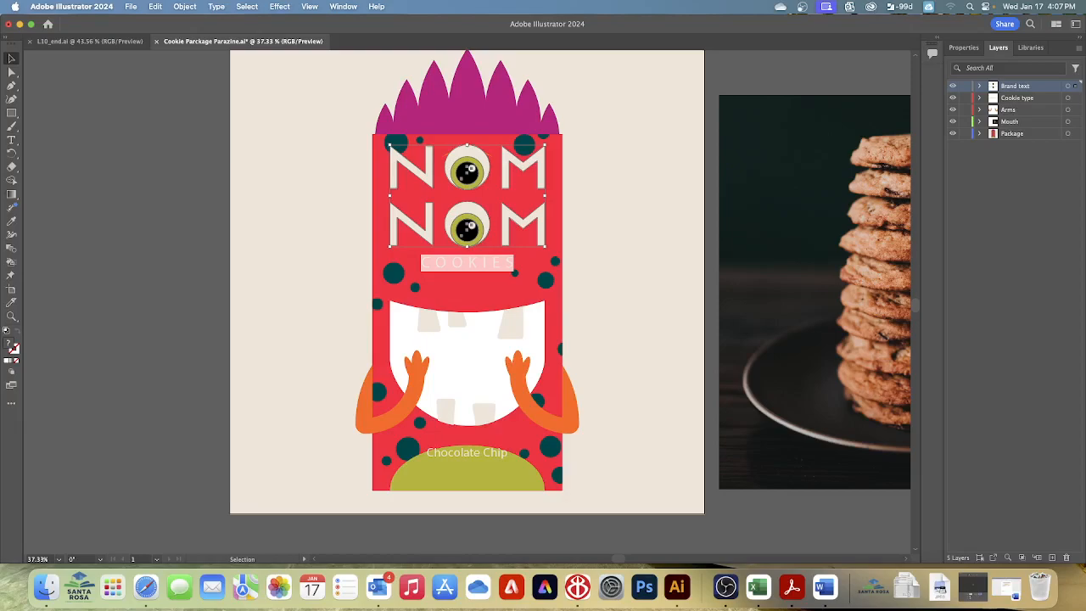
Step: Rename the Brand text layer as Text
{"action": "double_click", "coordinate": [1009, 87]}
{"action": "type", "text": "Text"}
{"action": "key", "text": "Return"}
Step: Duplicate the Text layer and hide the original, keeping the copy and the Cookie type layer visible
{"action": "left_click", "coordinate": [1077, 49]}
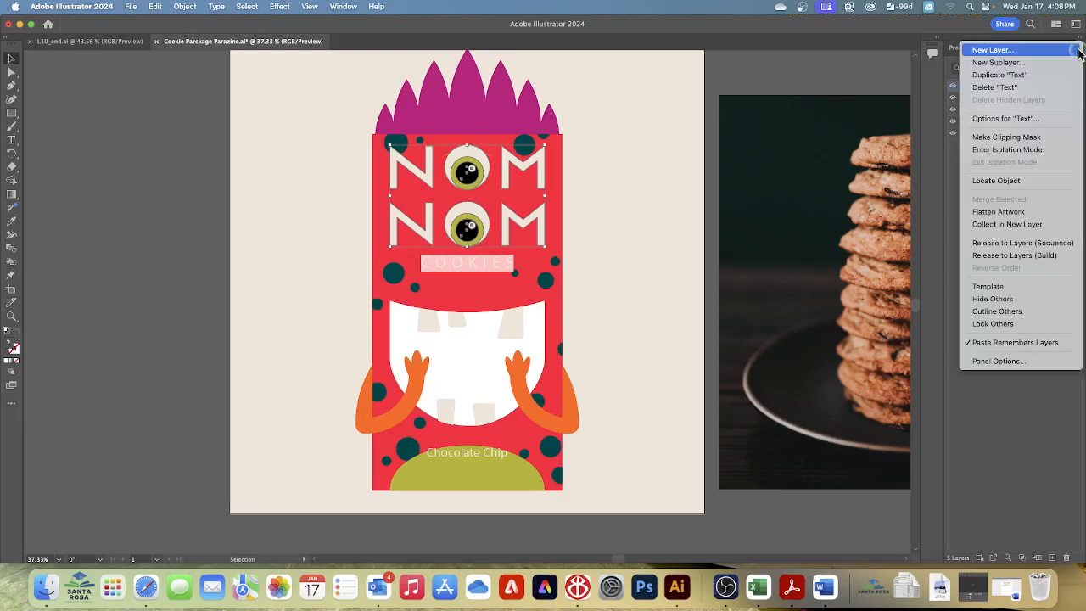
{"action": "left_click", "coordinate": [1007, 76]}
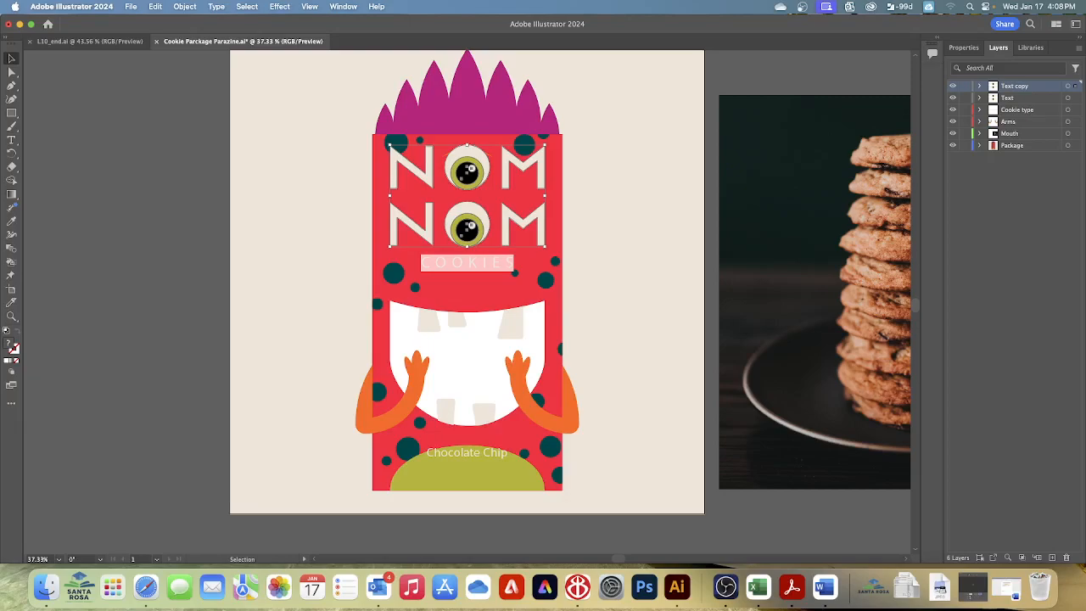
{"action": "left_click", "coordinate": [953, 98]}
{"action": "left_click", "coordinate": [952, 109]}
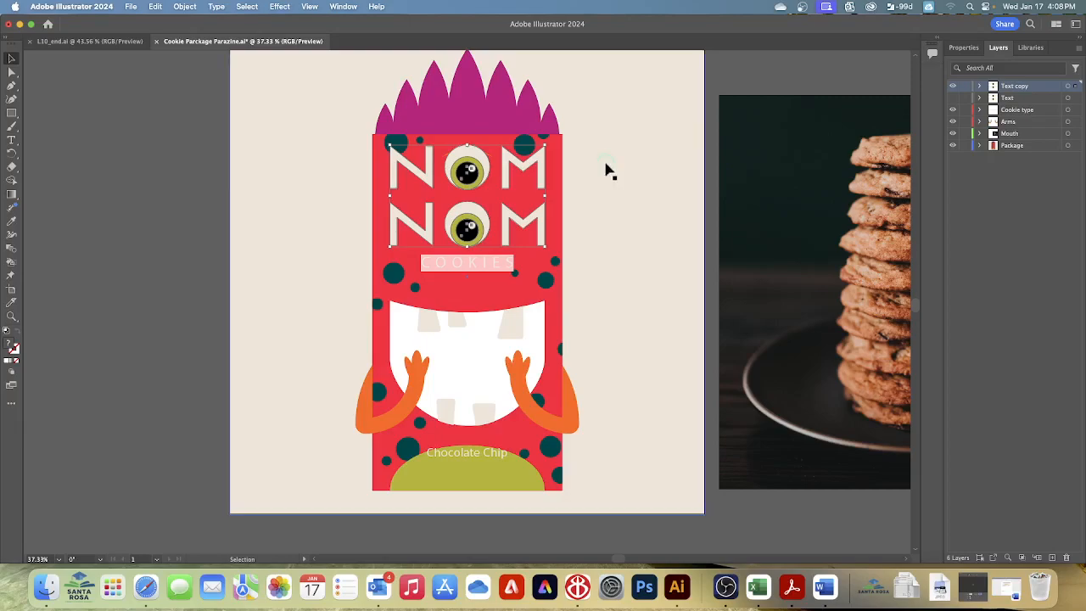
Step: Try purple and red swatch fills on the whole NOM NOM lettering and undo both
{"action": "left_click", "coordinate": [12, 73]}
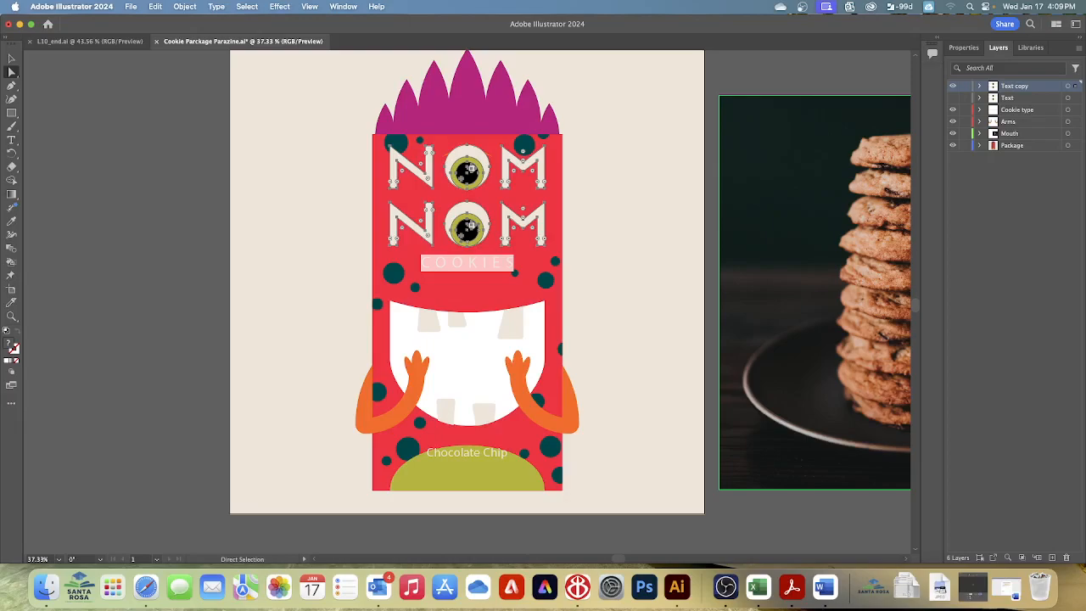
{"action": "left_click", "coordinate": [967, 49]}
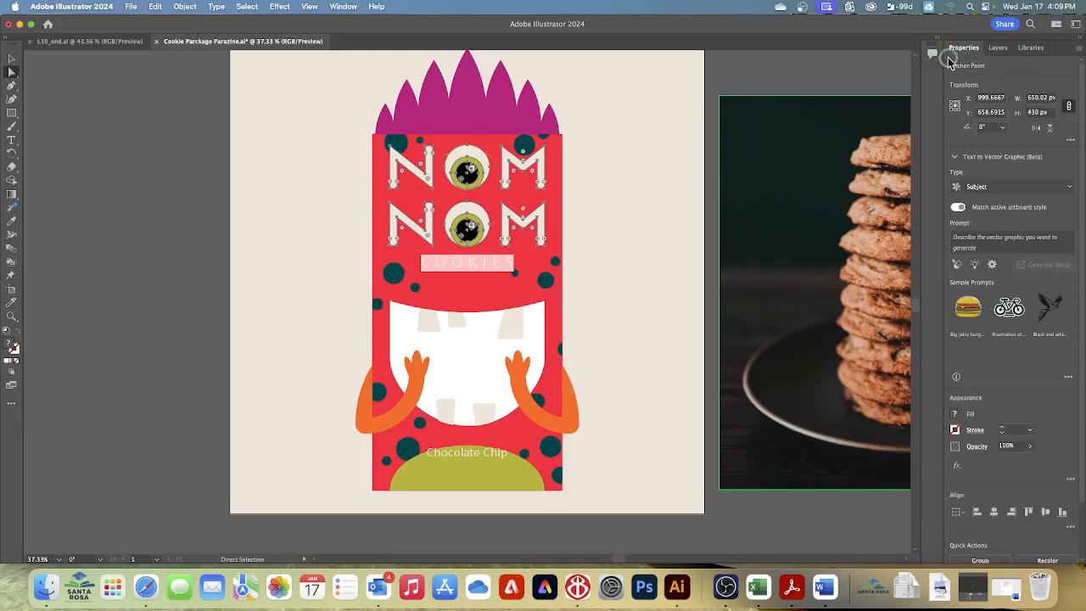
{"action": "left_click", "coordinate": [955, 414]}
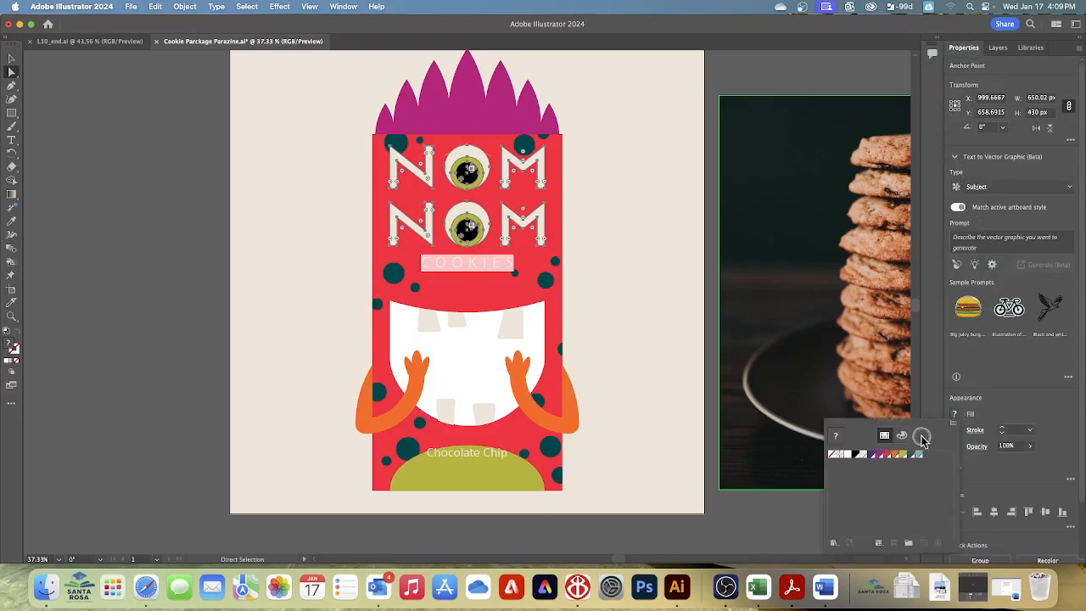
{"action": "left_click", "coordinate": [875, 455]}
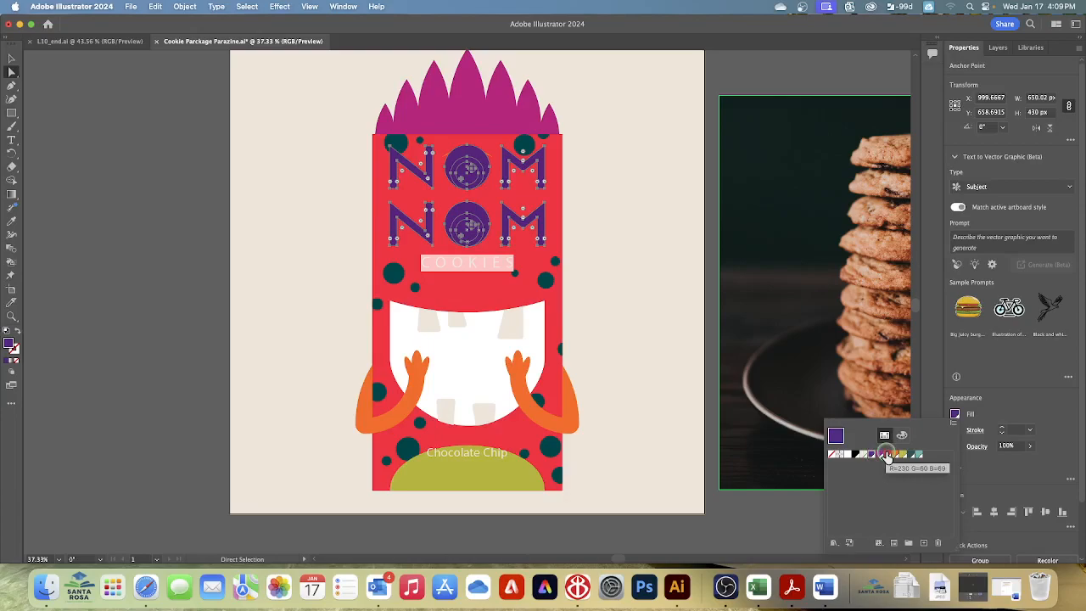
{"action": "left_click", "coordinate": [887, 456]}
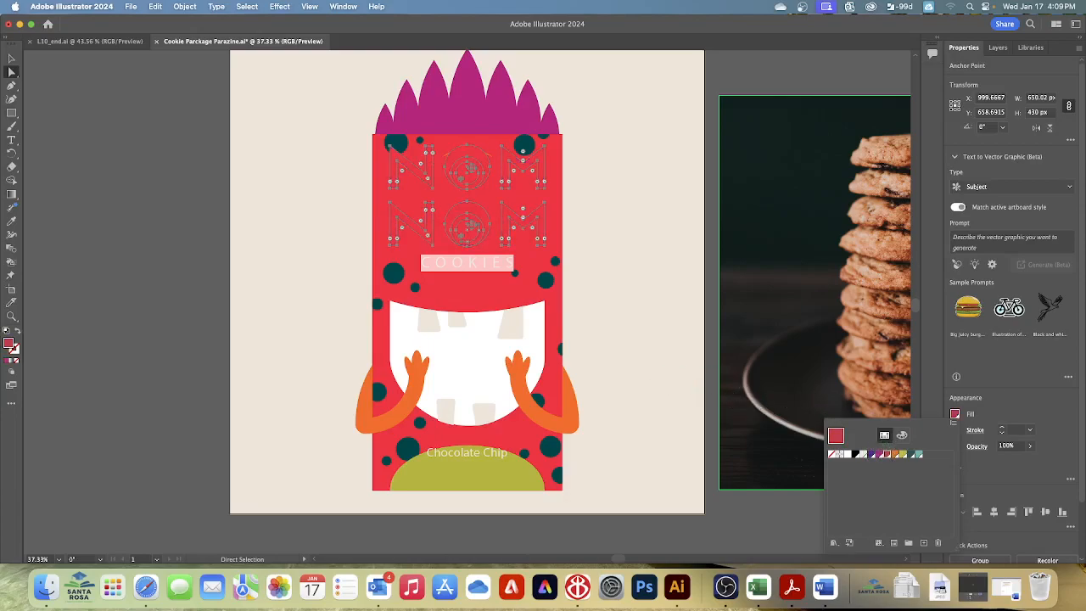
{"action": "key", "text": "super+z"}
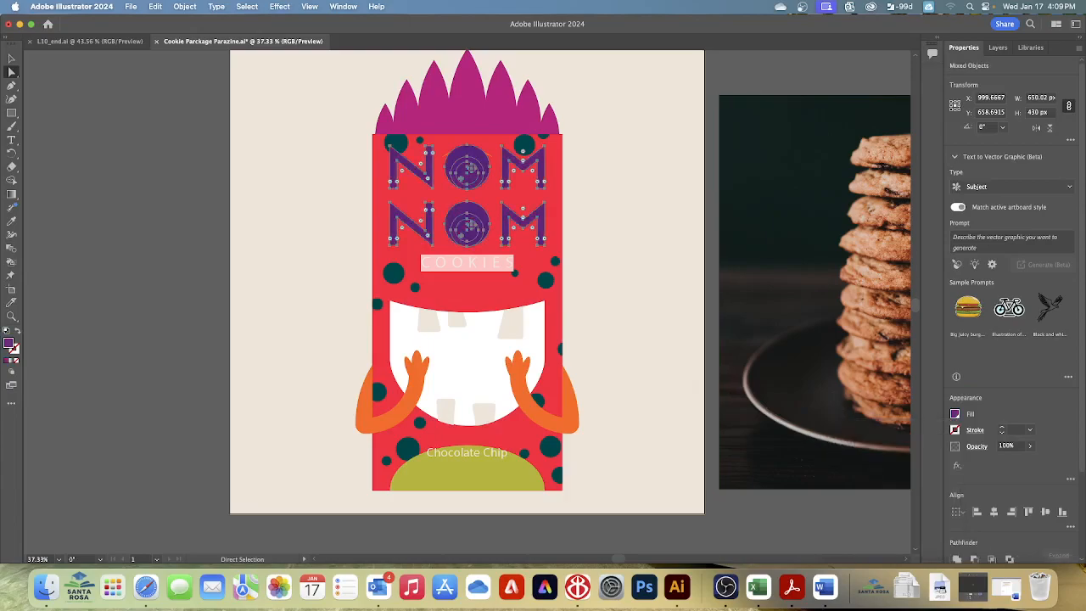
{"action": "key", "text": "super+z"}
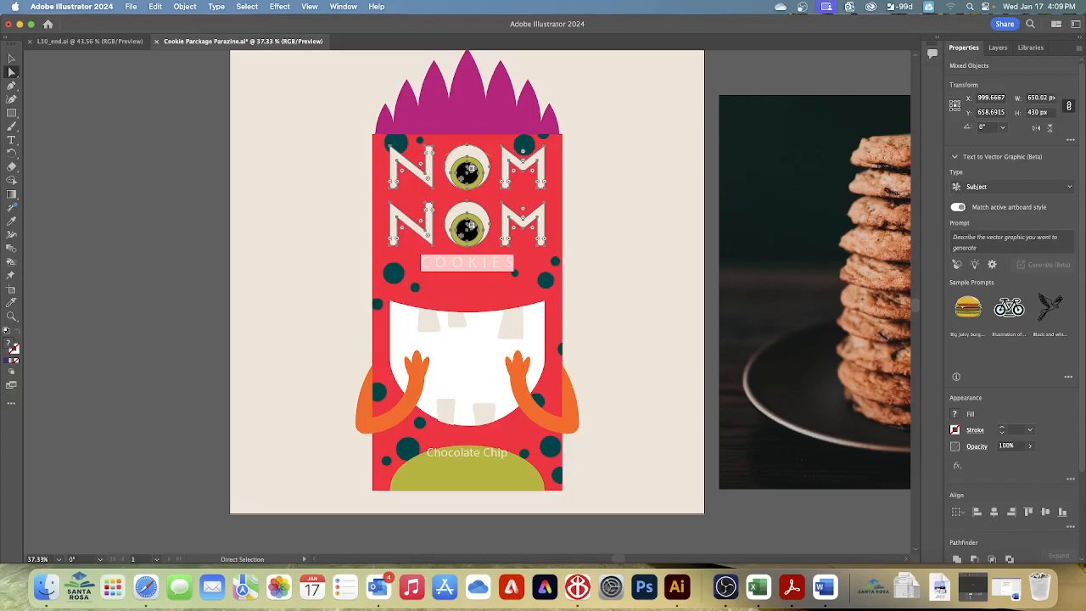
Step: Recolor only the green irises of both eyes in the NOM NOM lettering with the light teal swatch and deselect everything
{"action": "left_click", "coordinate": [11, 74]}
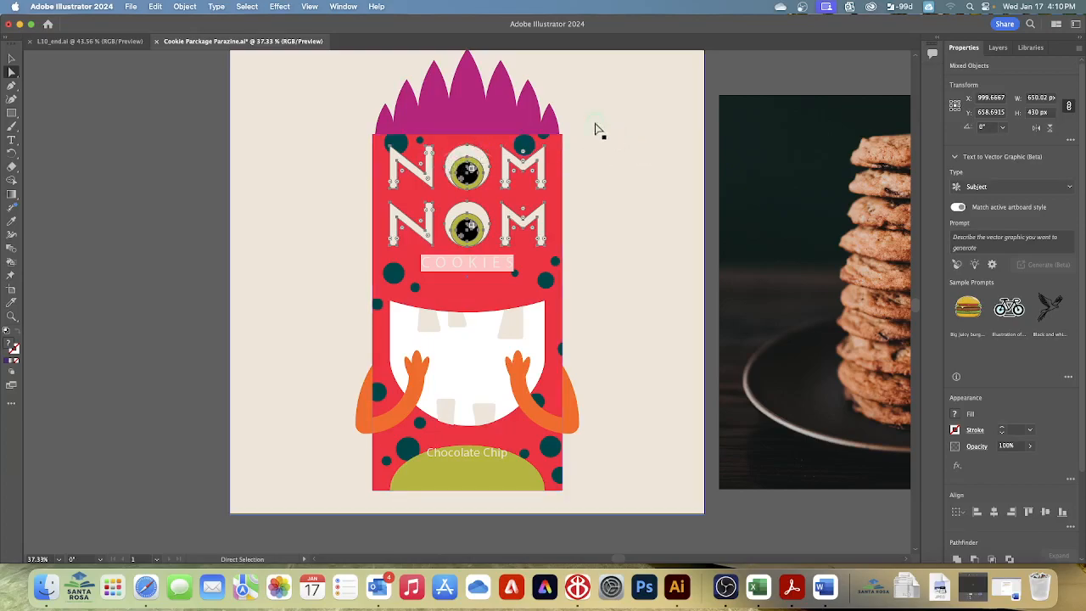
{"action": "left_click", "coordinate": [247, 7]}
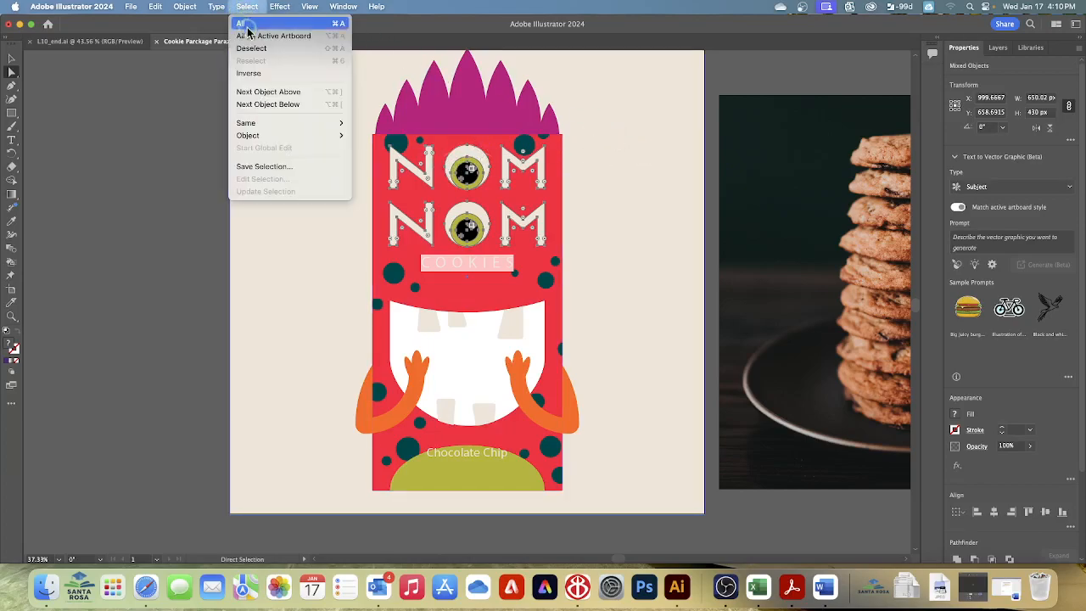
{"action": "left_click", "coordinate": [250, 48]}
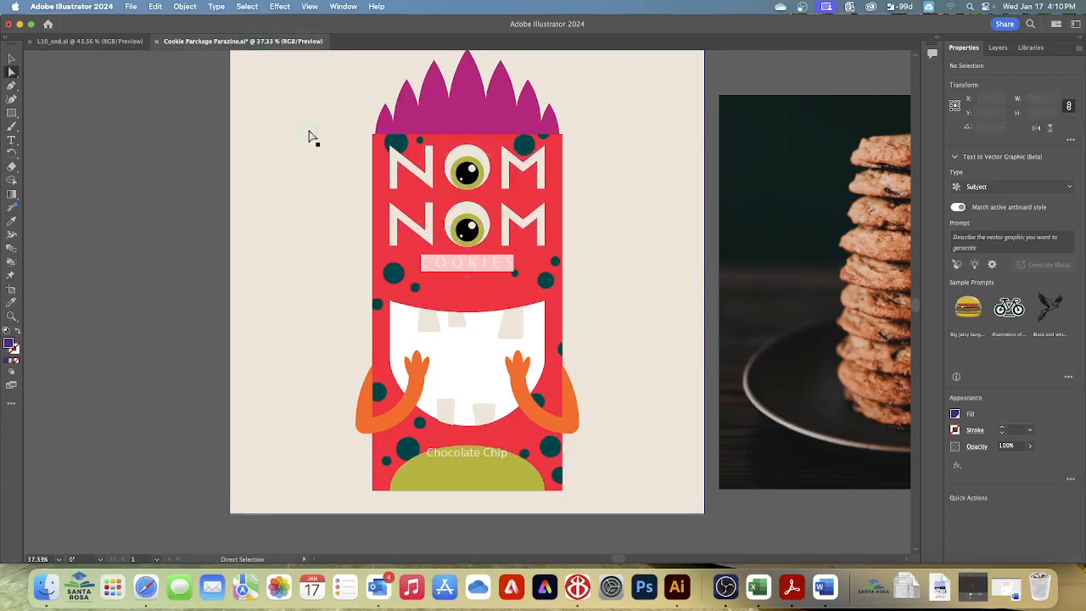
{"action": "left_click", "coordinate": [460, 174]}
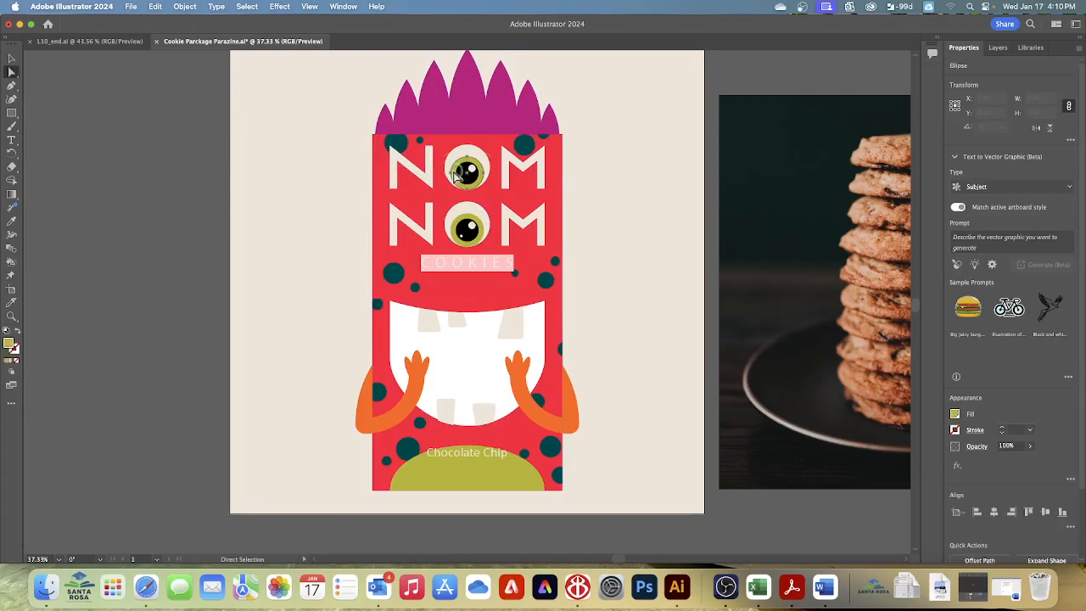
{"action": "left_click", "coordinate": [463, 224]}
{"action": "left_click_drag", "start_coordinate": [523, 182], "coordinate": [469, 176]}
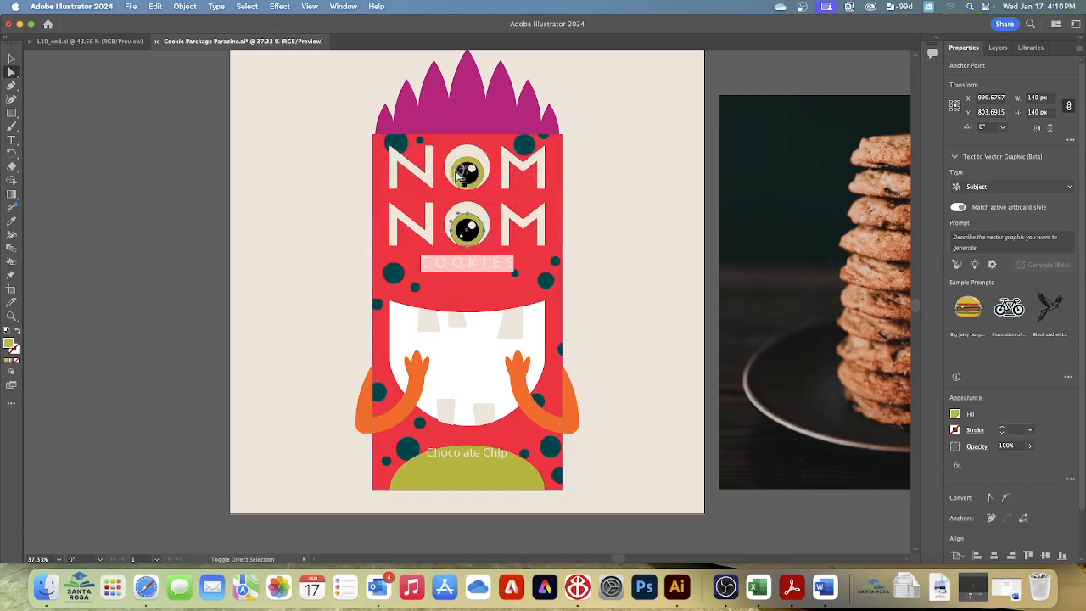
{"action": "left_click", "coordinate": [455, 173], "text": "shift"}
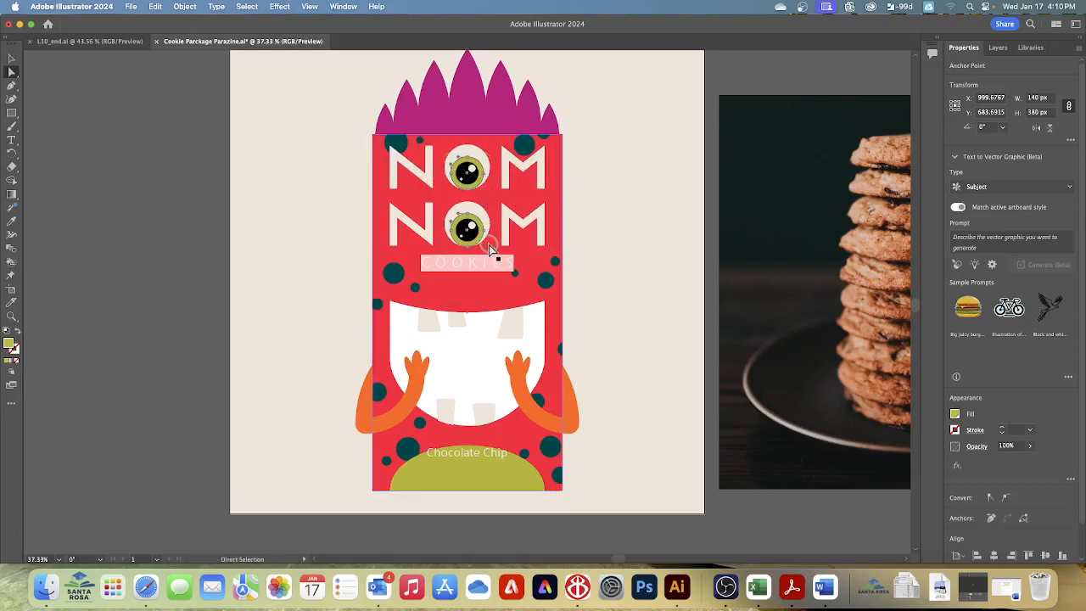
{"action": "left_click", "coordinate": [954, 416]}
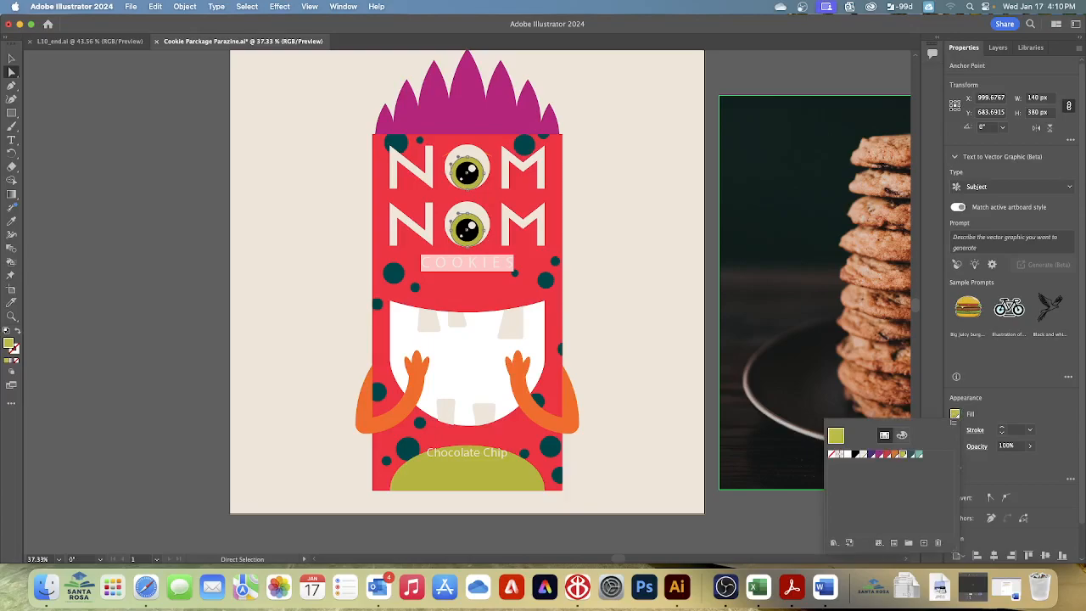
{"action": "left_click", "coordinate": [918, 454]}
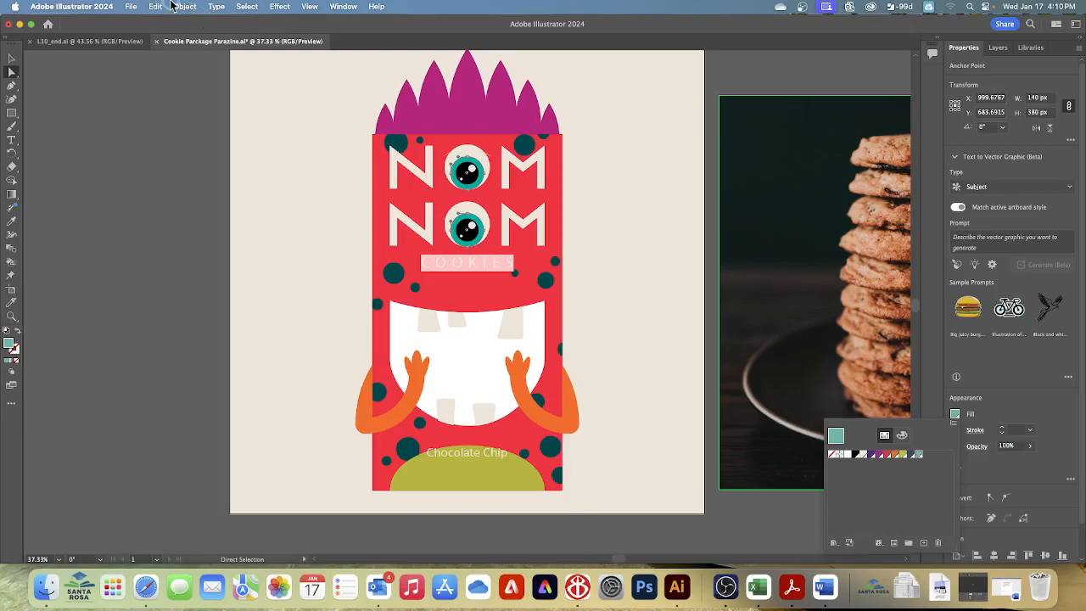
{"action": "left_click", "coordinate": [248, 8]}
{"action": "left_click", "coordinate": [249, 49]}
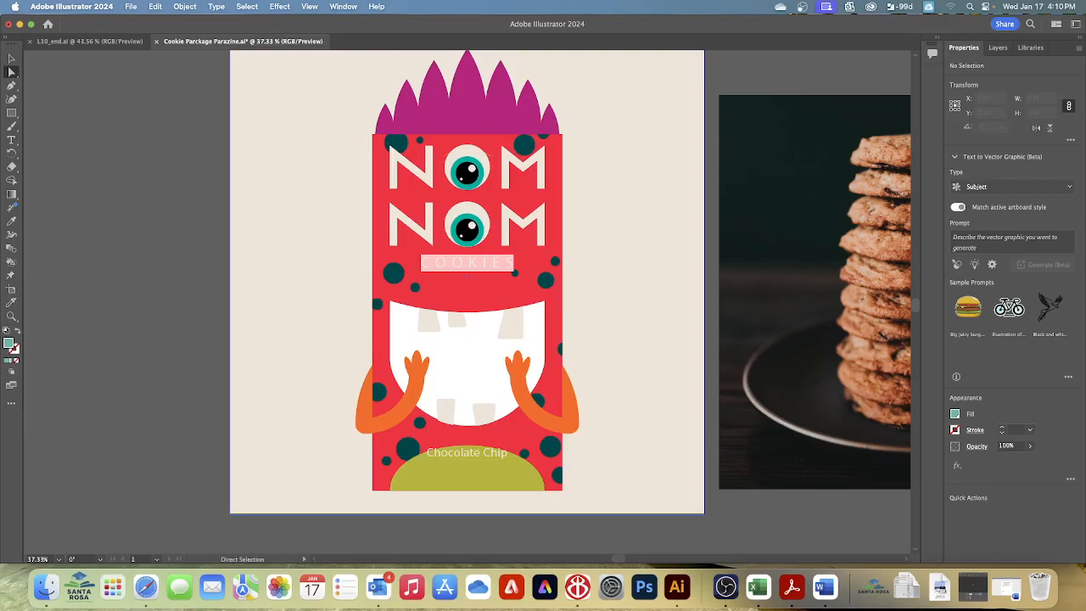
Step: Select the cookie stack photo and expand the Mouth layer and its Teeth sublayer
{"action": "left_click", "coordinate": [999, 49]}
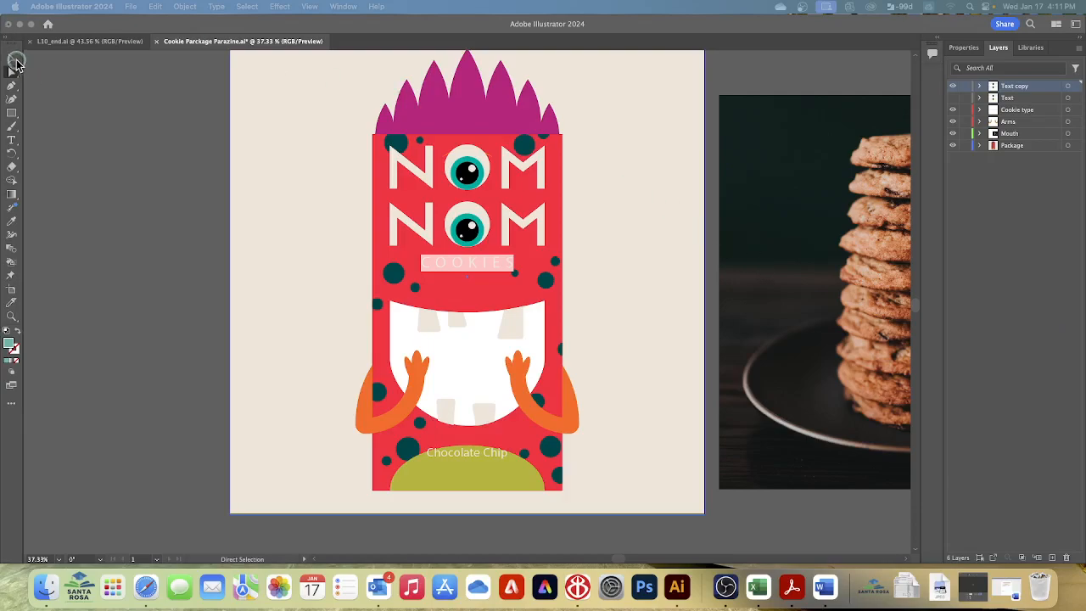
{"action": "left_click", "coordinate": [350, 73]}
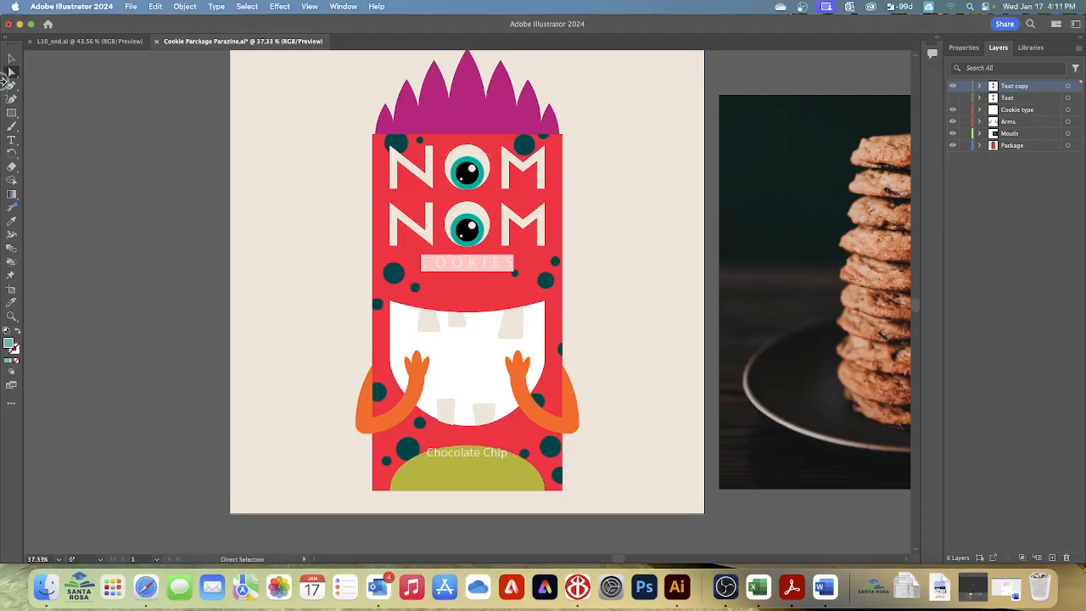
{"action": "left_click", "coordinate": [11, 58]}
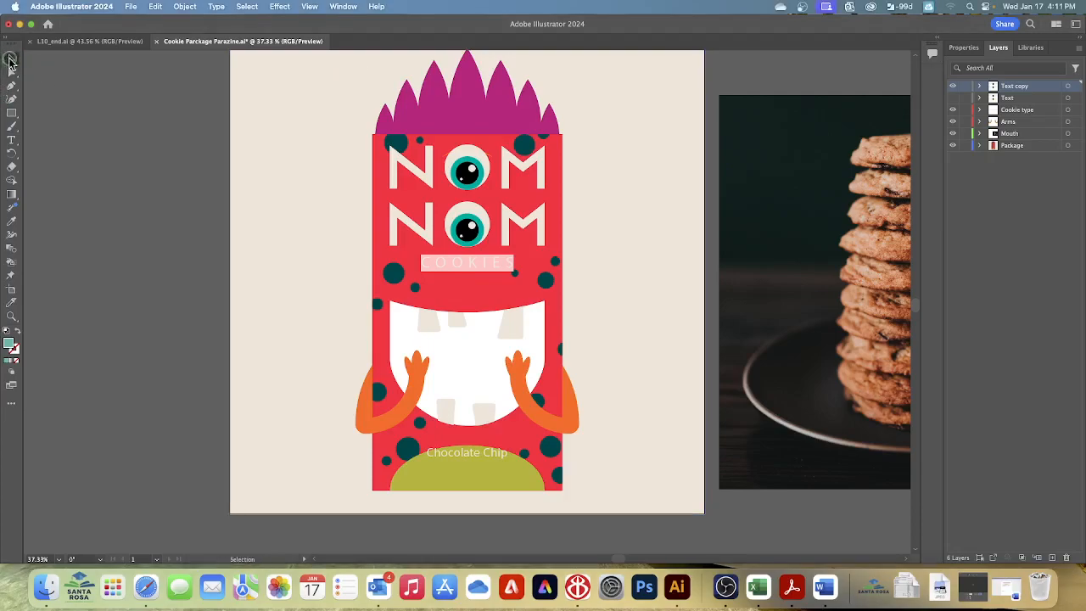
{"action": "left_click", "coordinate": [791, 243]}
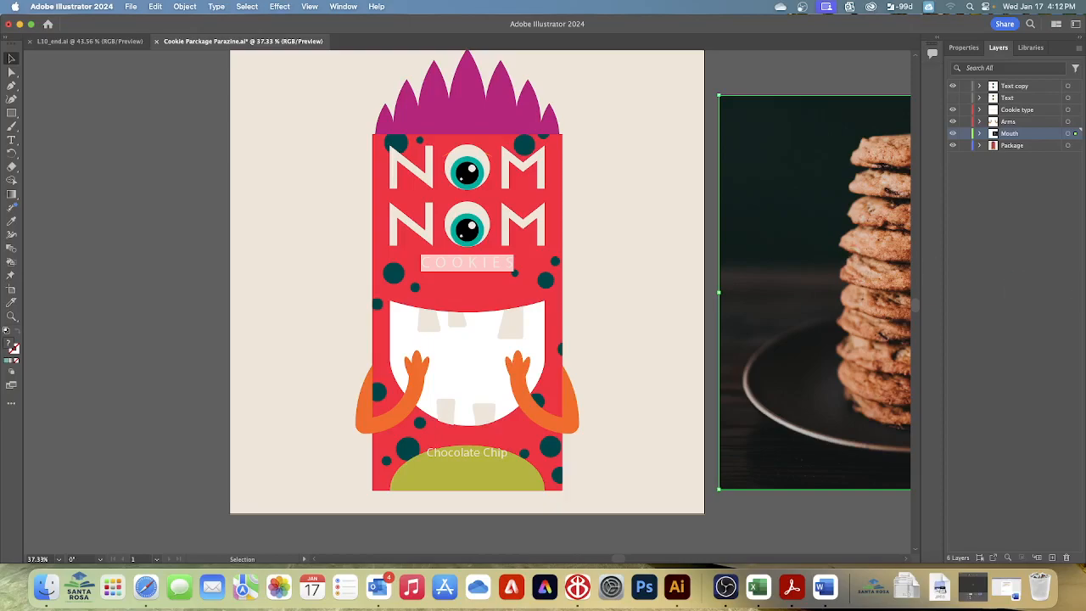
{"action": "left_click", "coordinate": [980, 134]}
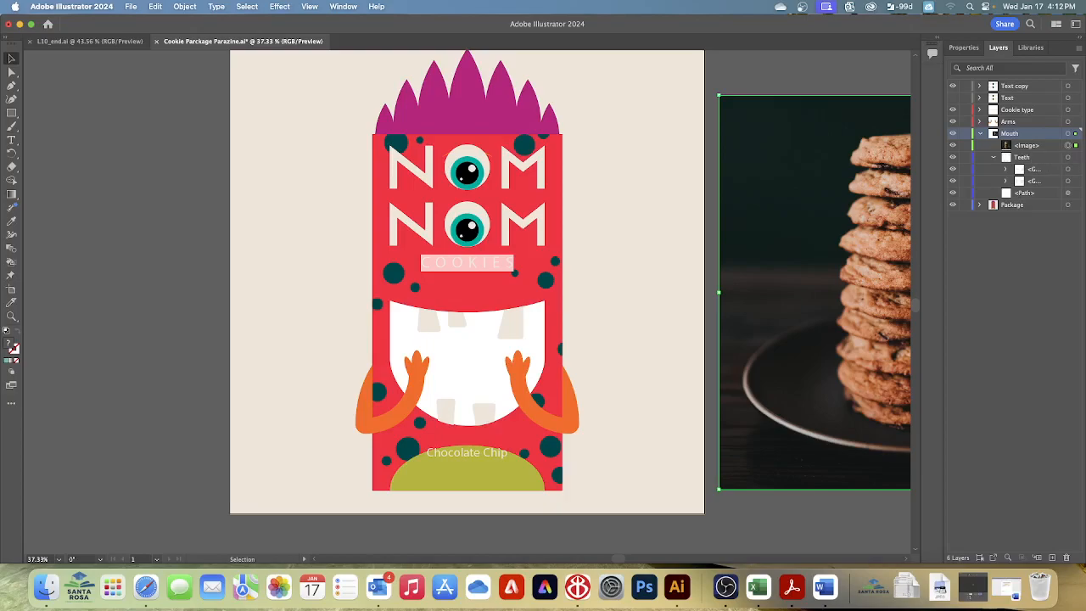
Step: Try to bring the Mouth layer's artwork to the front while the cookie photo is selected
{"action": "left_click", "coordinate": [1005, 194]}
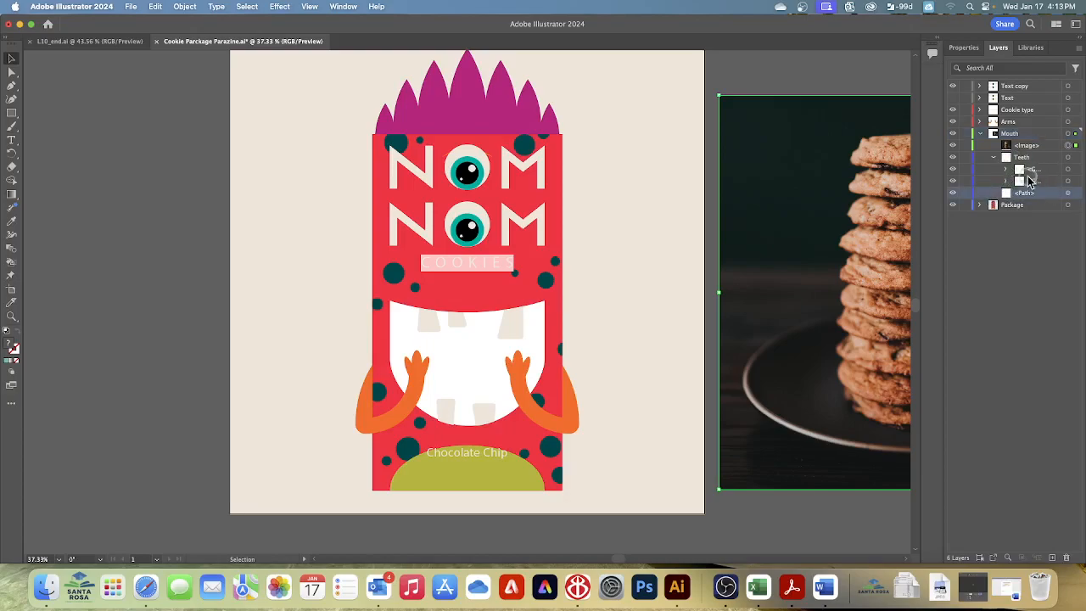
{"action": "left_click", "coordinate": [1015, 134]}
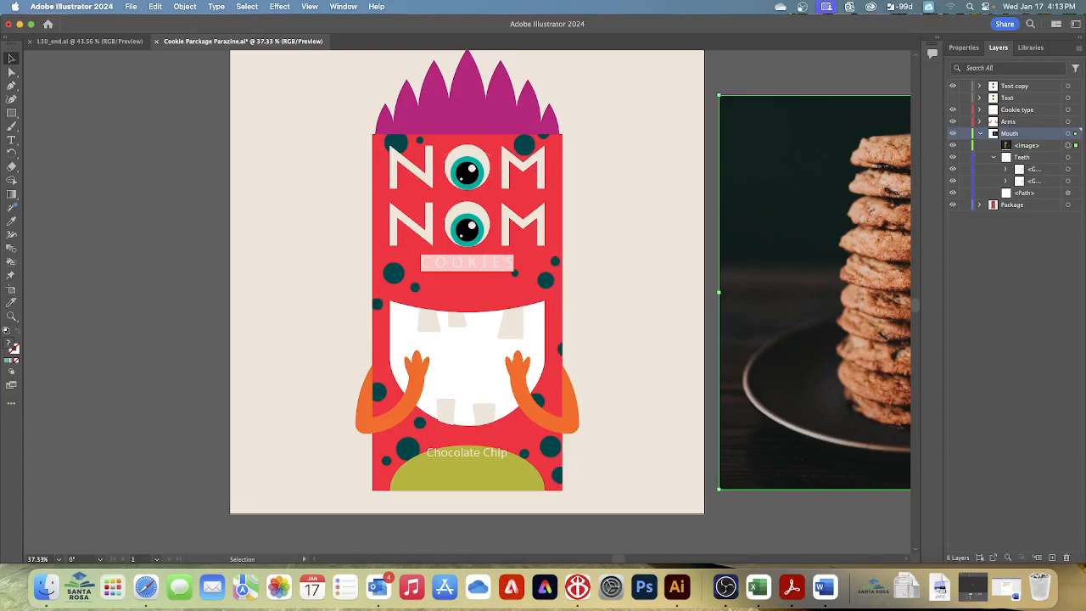
{"action": "left_click", "coordinate": [185, 7]}
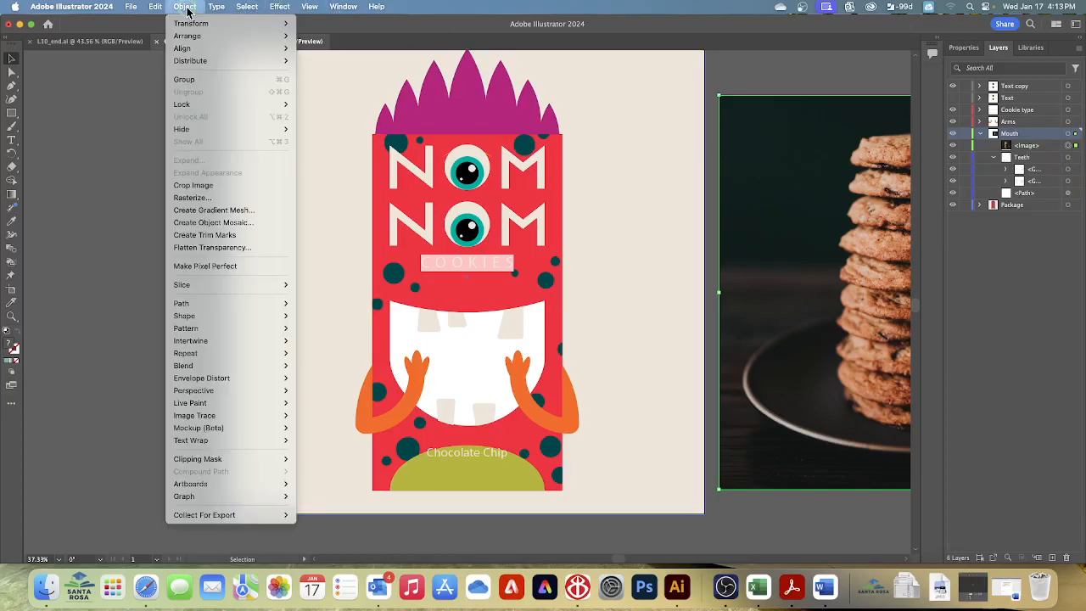
{"action": "mouse_move", "coordinate": [206, 36]}
{"action": "left_click", "coordinate": [344, 36]}
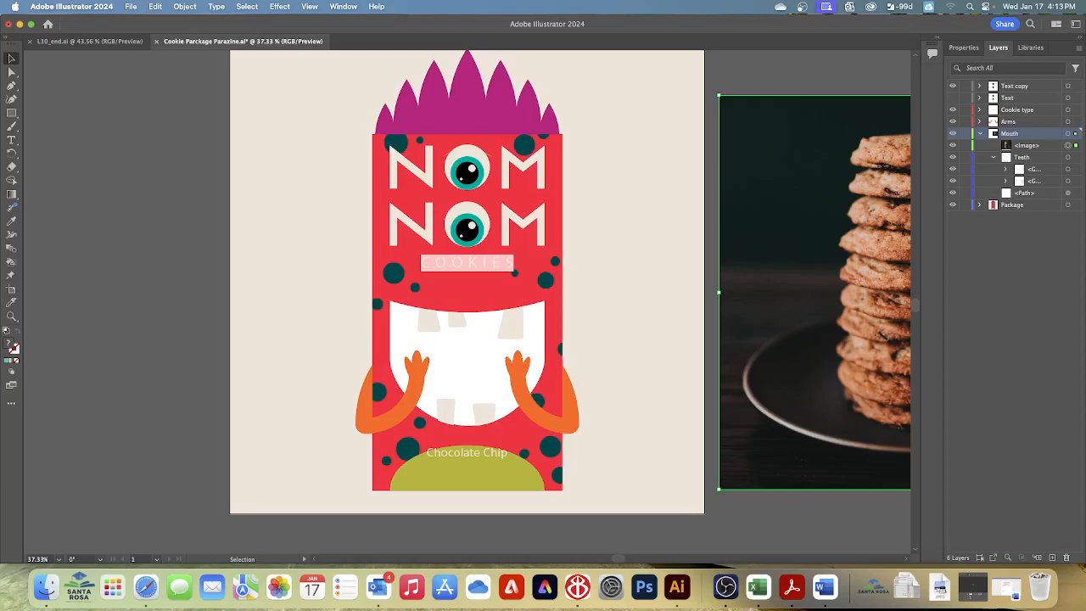
Step: Try to bring the mouth path to the front by highlighting it in the layer list while the cookie photo remains selected
{"action": "left_click", "coordinate": [1029, 193]}
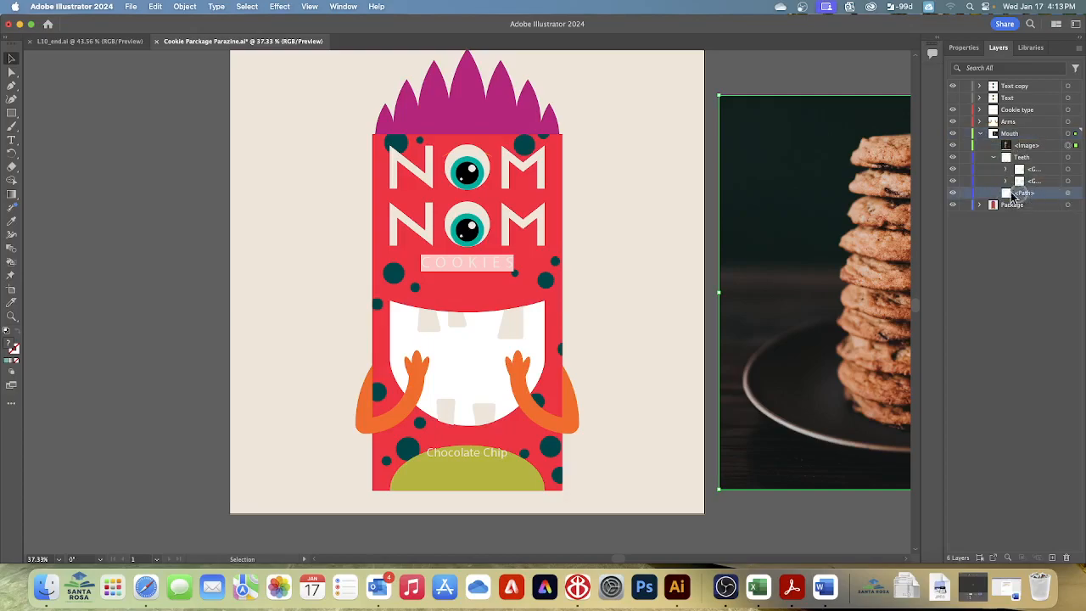
{"action": "left_click", "coordinate": [188, 6]}
{"action": "mouse_move", "coordinate": [215, 38]}
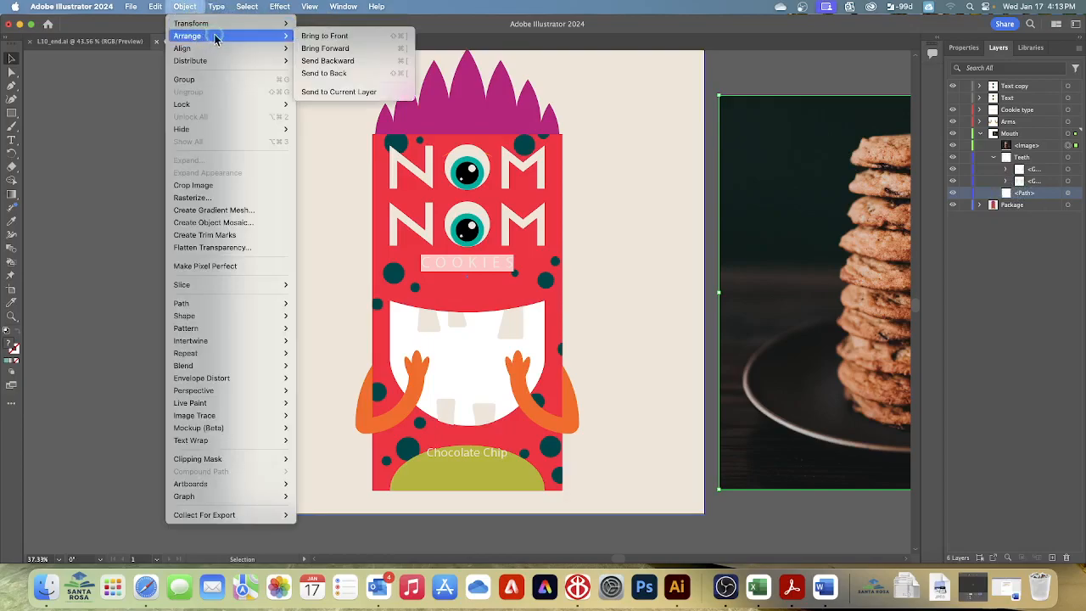
{"action": "left_click", "coordinate": [310, 38]}
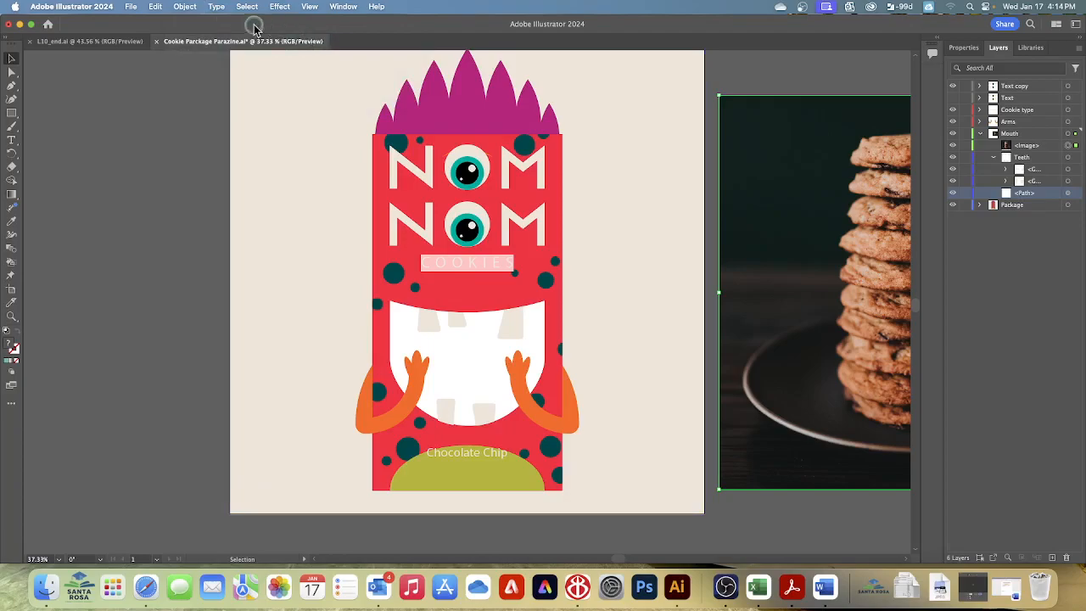
{"action": "left_click", "coordinate": [185, 7]}
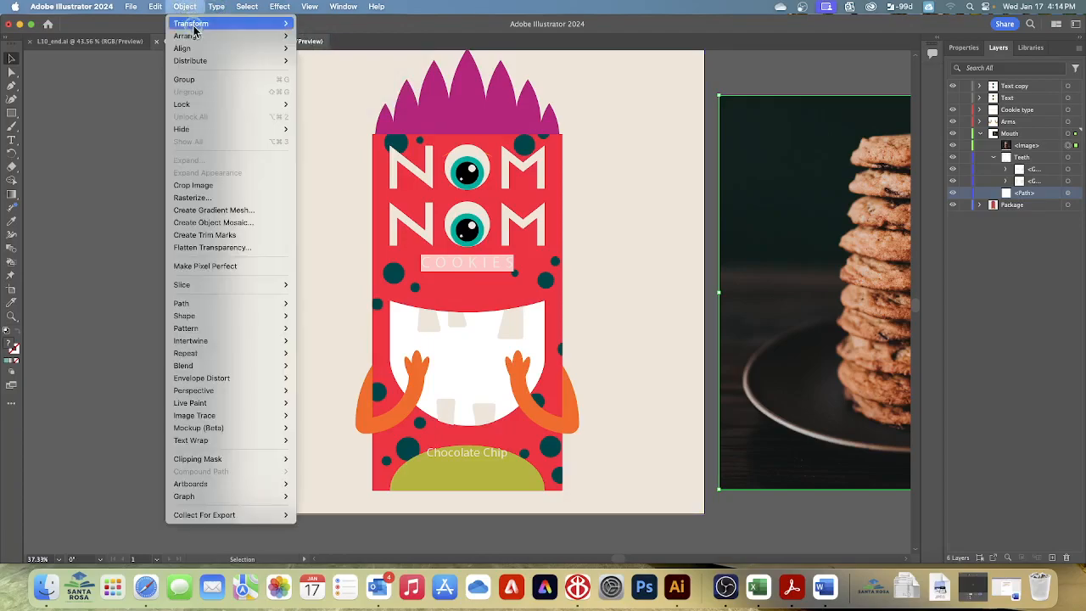
{"action": "mouse_move", "coordinate": [197, 37]}
{"action": "left_click", "coordinate": [316, 38]}
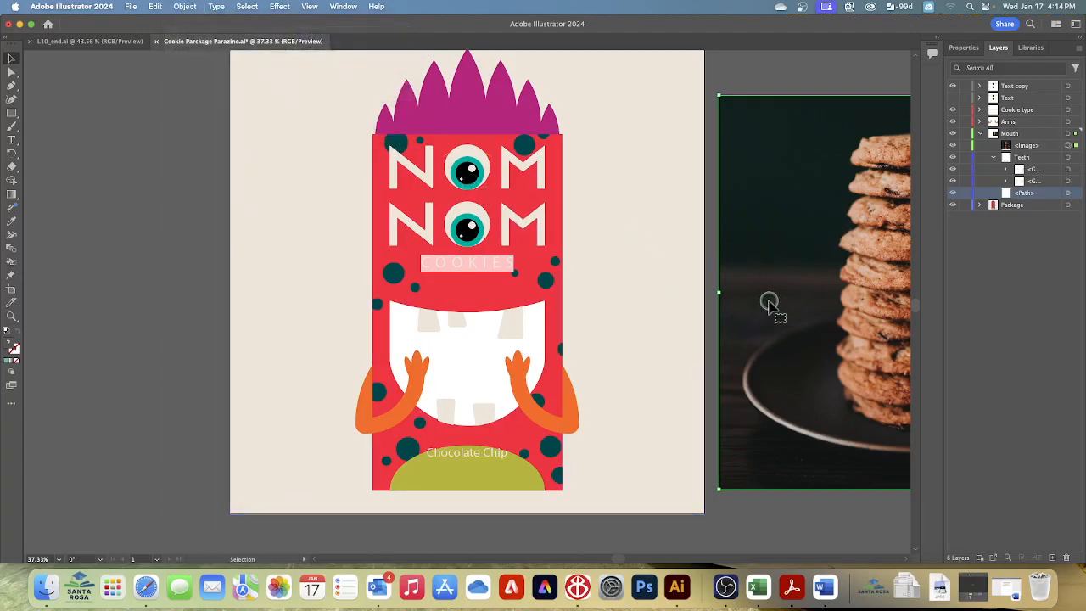
Step: Select the white mouth shape on the artboard and bring it to the front of the Mouth layer
{"action": "left_click", "coordinate": [461, 346]}
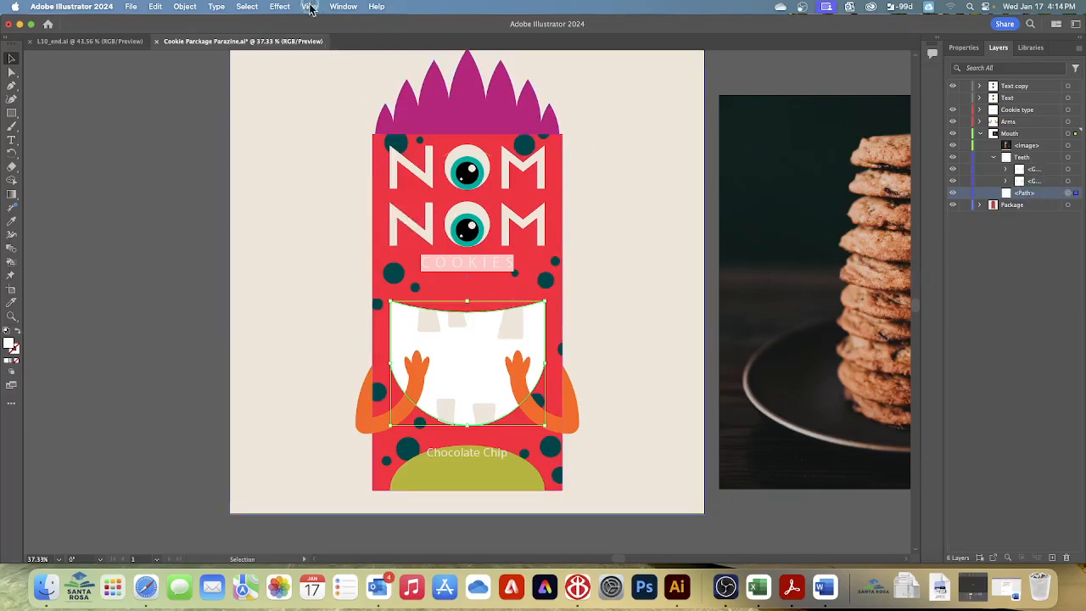
{"action": "left_click", "coordinate": [188, 7]}
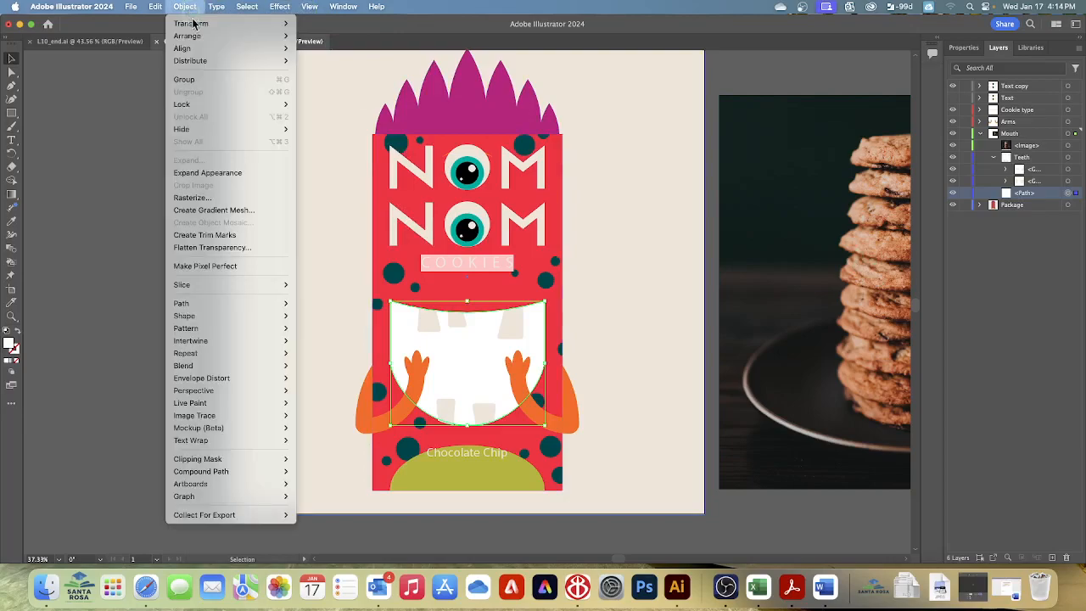
{"action": "mouse_move", "coordinate": [208, 40]}
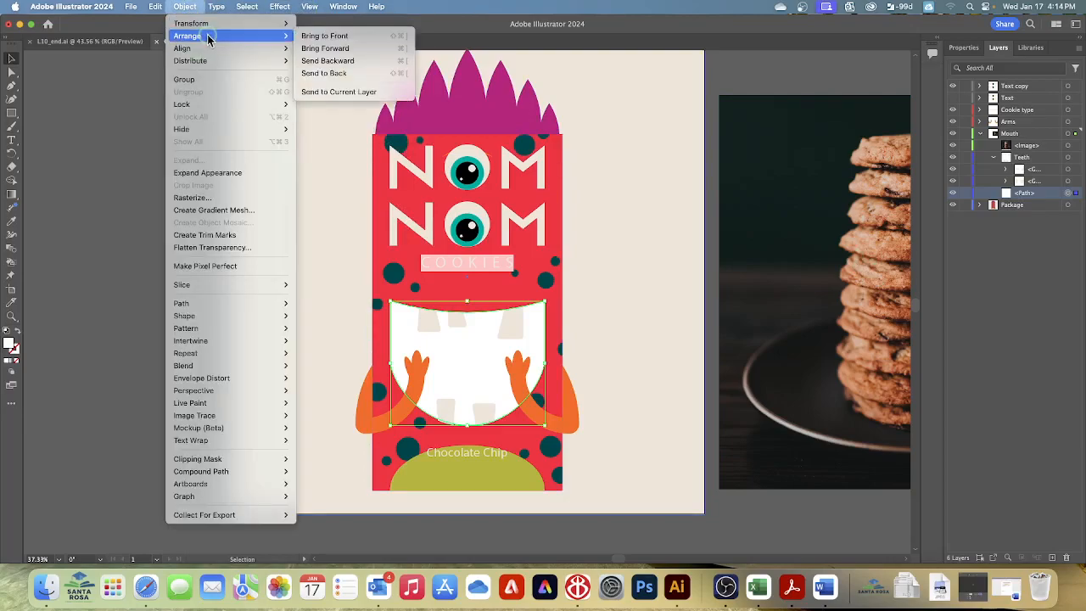
{"action": "left_click", "coordinate": [320, 35]}
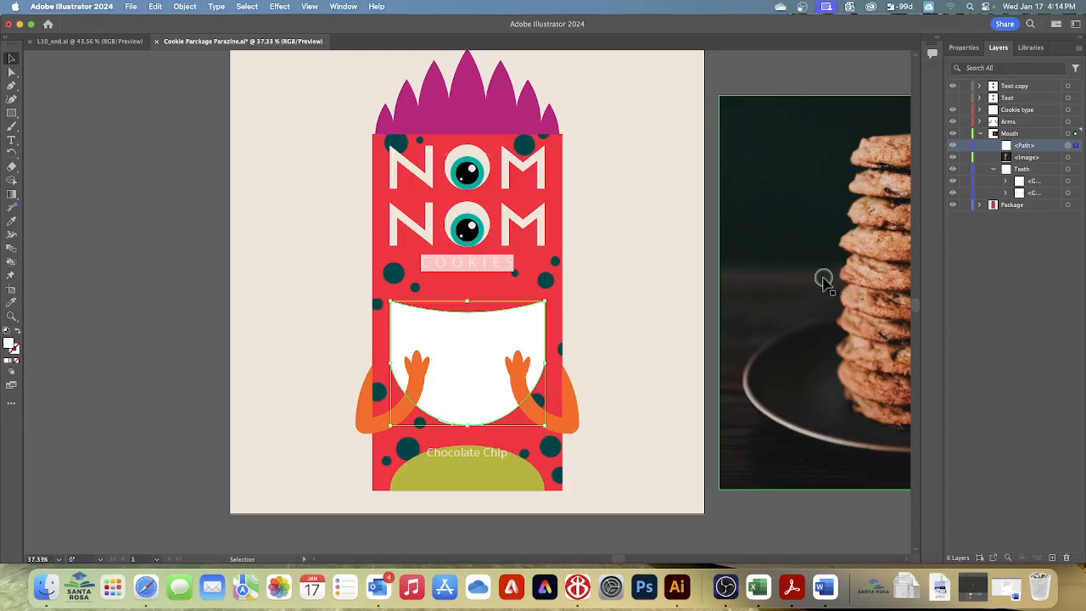
Step: Move the cookie photo over the monster's mouth and make a clipping mask on the Mouth layer
{"action": "left_click_drag", "start_coordinate": [834, 282], "coordinate": [384, 334]}
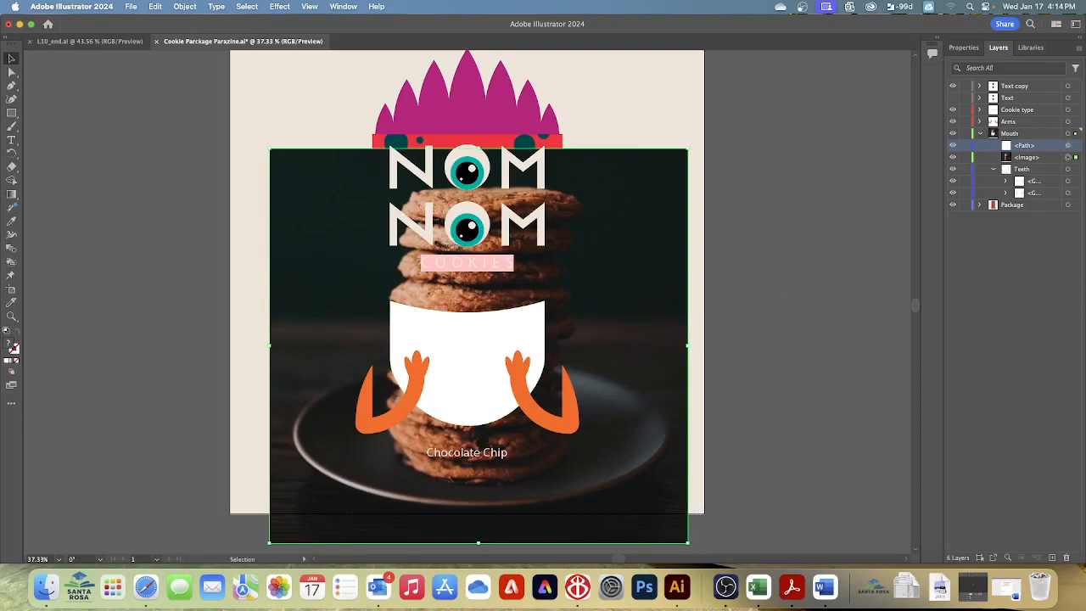
{"action": "left_click", "coordinate": [1034, 136]}
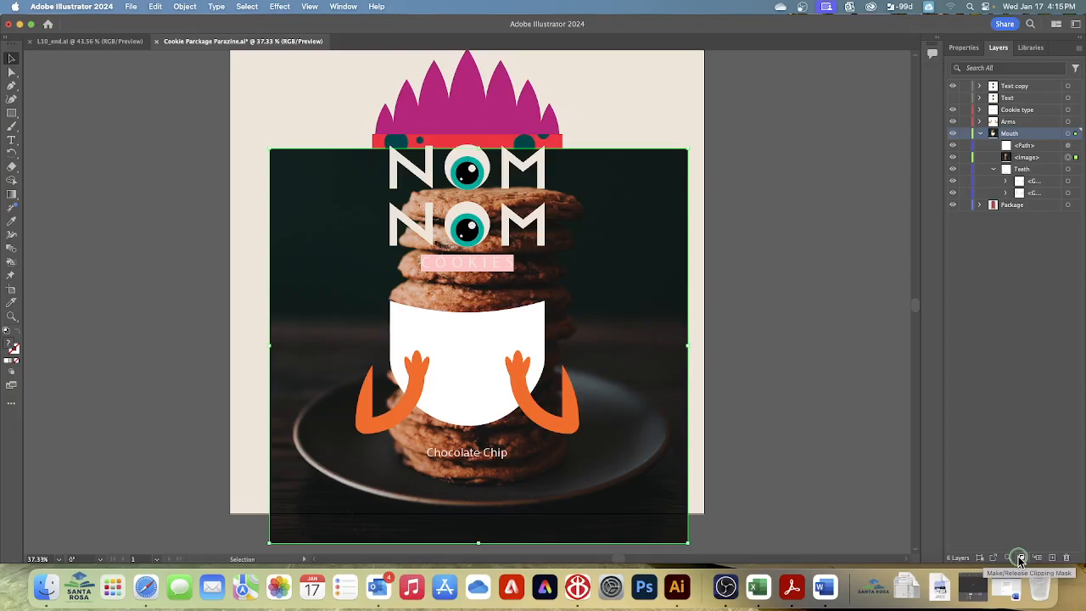
{"action": "left_click", "coordinate": [1021, 557]}
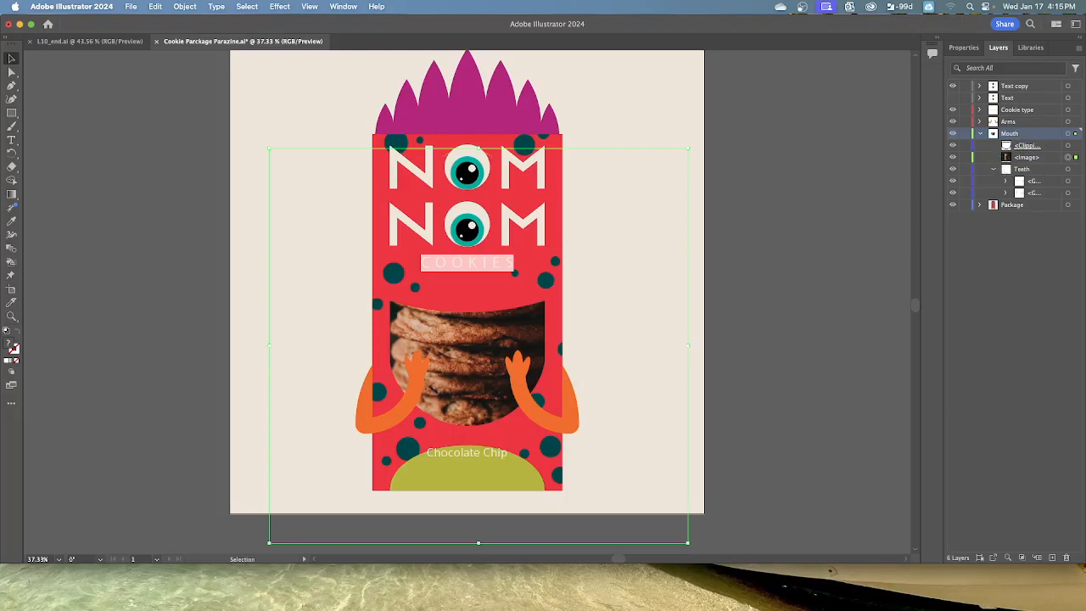
Step: Send the cookie photo to the back of the Mouth layer, behind the teeth, and deselect everything
{"action": "left_click", "coordinate": [185, 7]}
{"action": "mouse_move", "coordinate": [187, 39]}
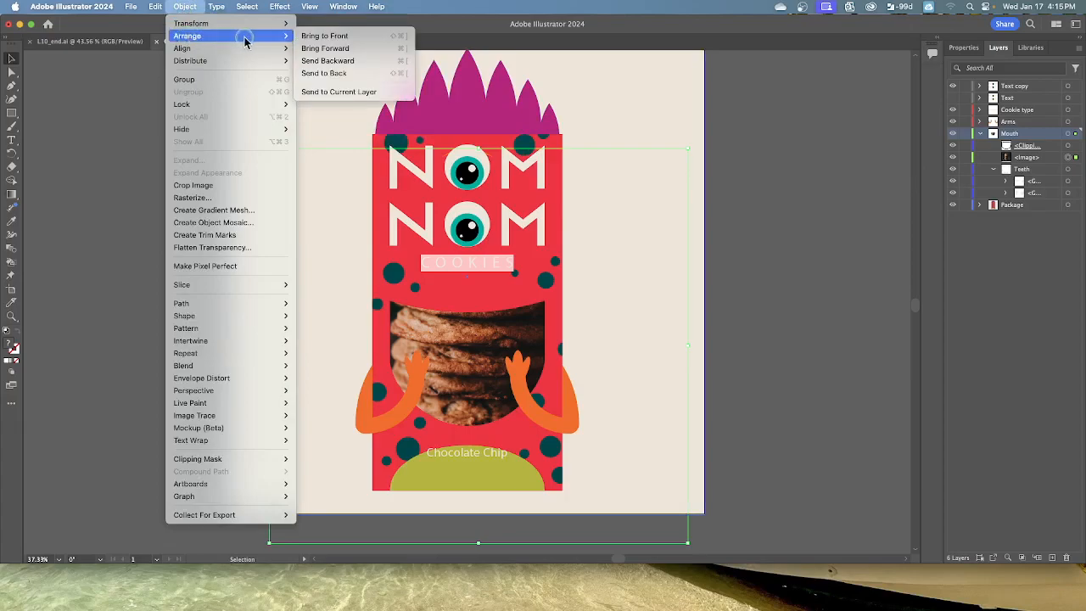
{"action": "left_click", "coordinate": [335, 74]}
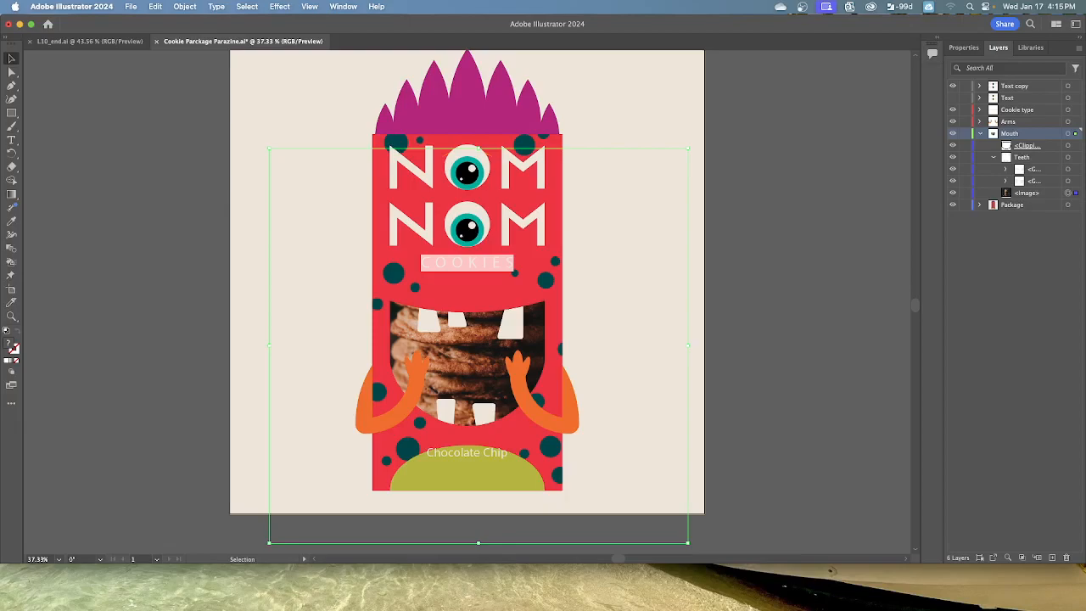
{"action": "left_click", "coordinate": [245, 7]}
{"action": "left_click", "coordinate": [252, 48]}
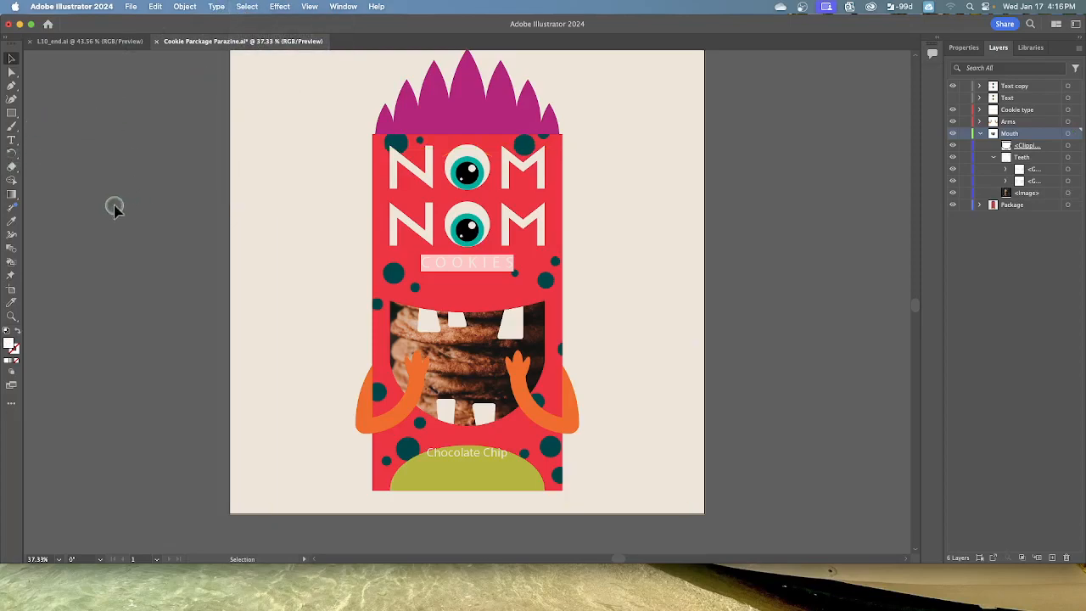
Step: Compare the package artwork with the finished L10_end.ai document and return to the package document
{"action": "left_click", "coordinate": [108, 42]}
{"action": "scroll", "coordinate": [302, 214], "scroll_direction": "down", "scroll_amount": 2}
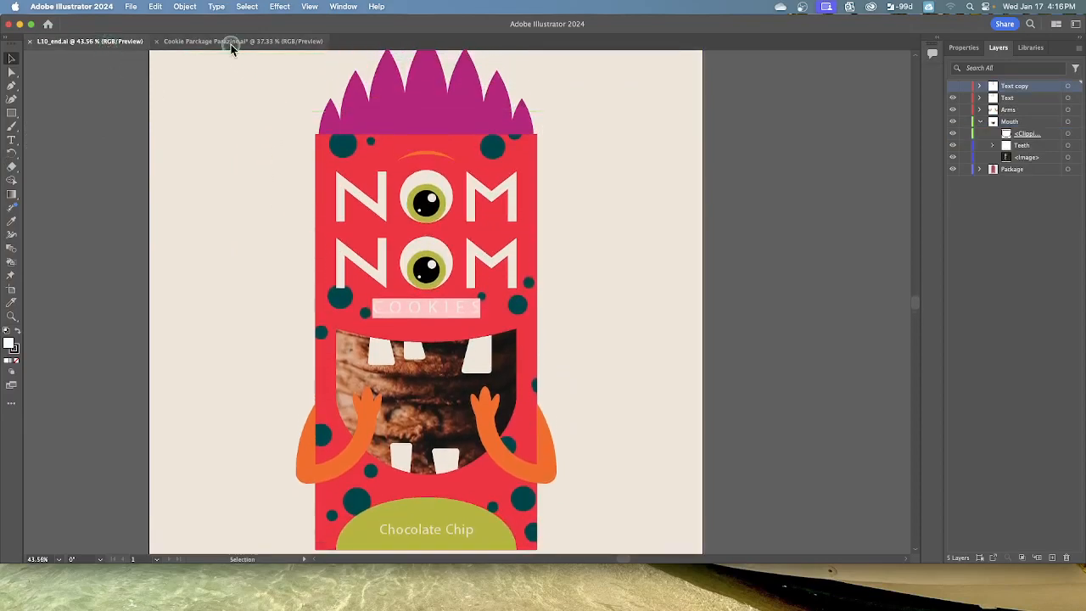
{"action": "left_click", "coordinate": [231, 43]}
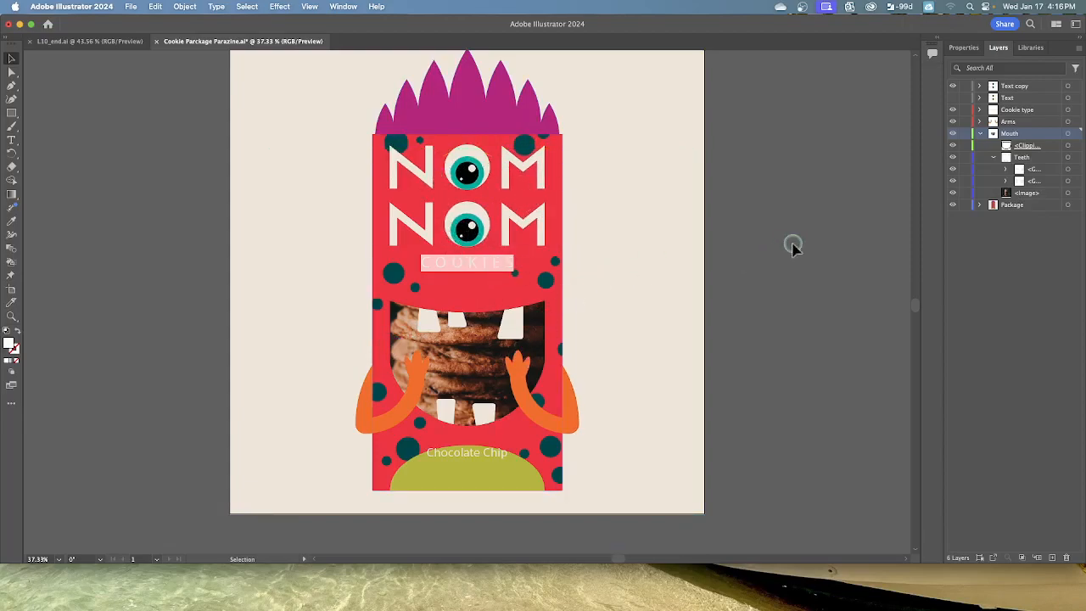
Step: Collapse the Mouth layer and check the contents of the Package, Mouth and Arms layers, leaving each collapsed
{"action": "left_click", "coordinate": [992, 133]}
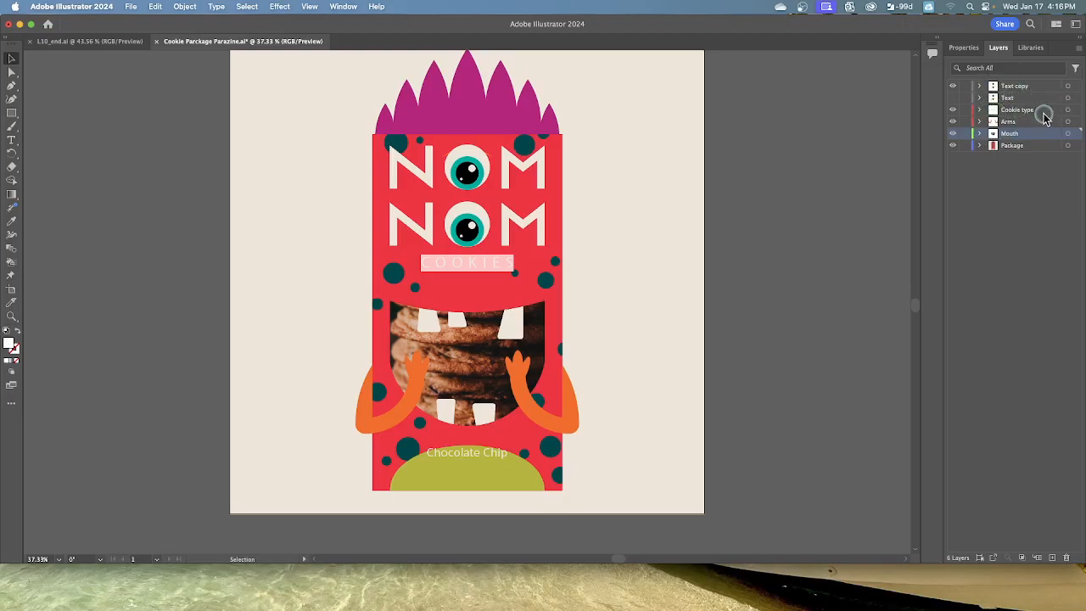
{"action": "left_click", "coordinate": [980, 146]}
{"action": "left_click", "coordinate": [980, 146]}
{"action": "left_click", "coordinate": [980, 134]}
{"action": "left_click", "coordinate": [981, 134]}
{"action": "left_click", "coordinate": [979, 122]}
{"action": "left_click", "coordinate": [979, 122]}
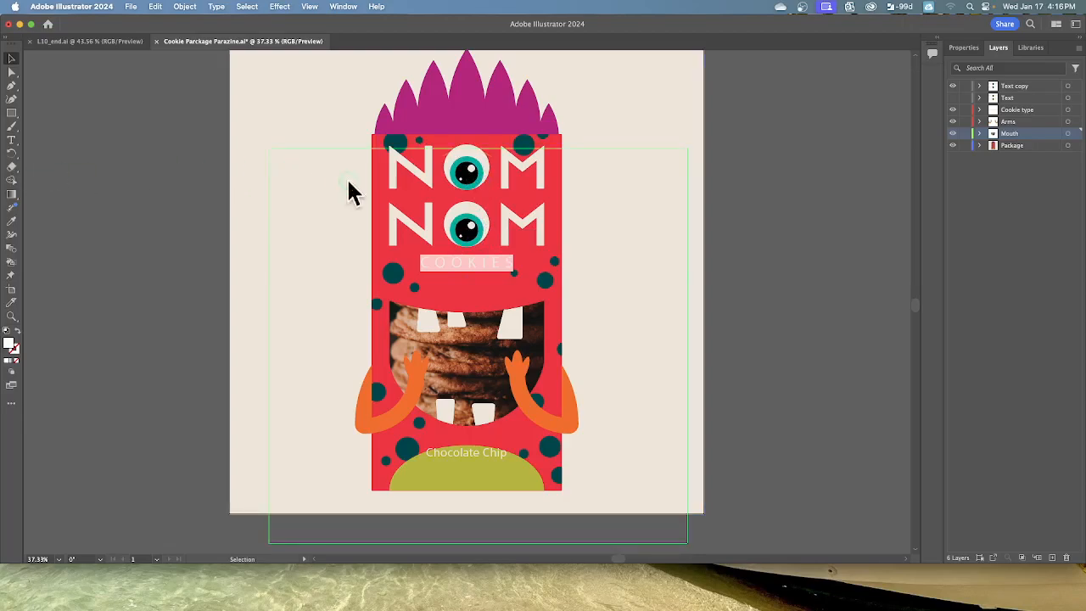
Step: Save the cookie package document
{"action": "left_click", "coordinate": [131, 7]}
{"action": "left_click", "coordinate": [134, 117]}
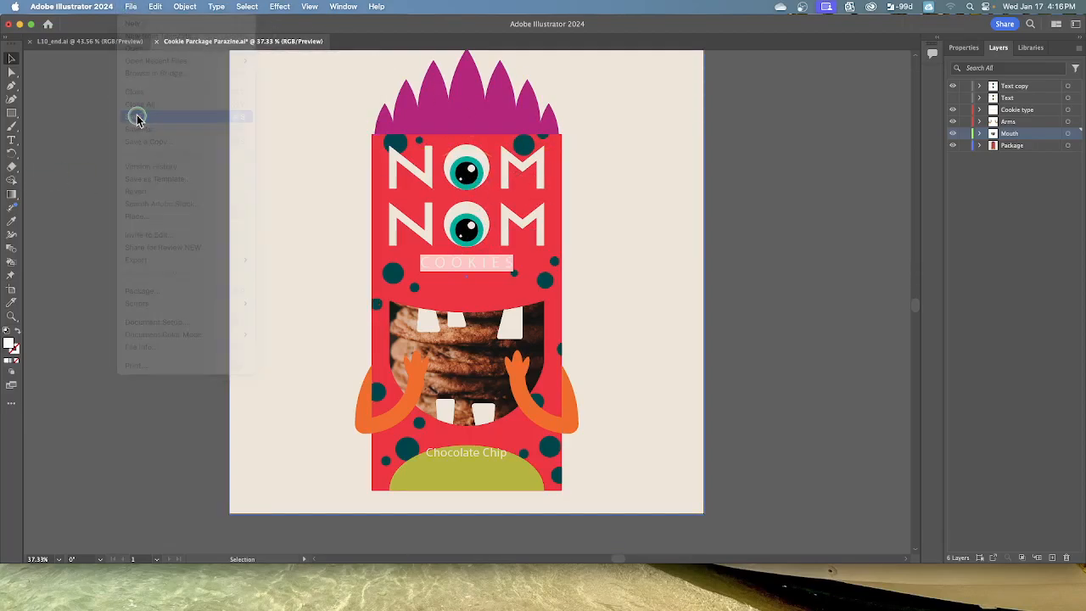